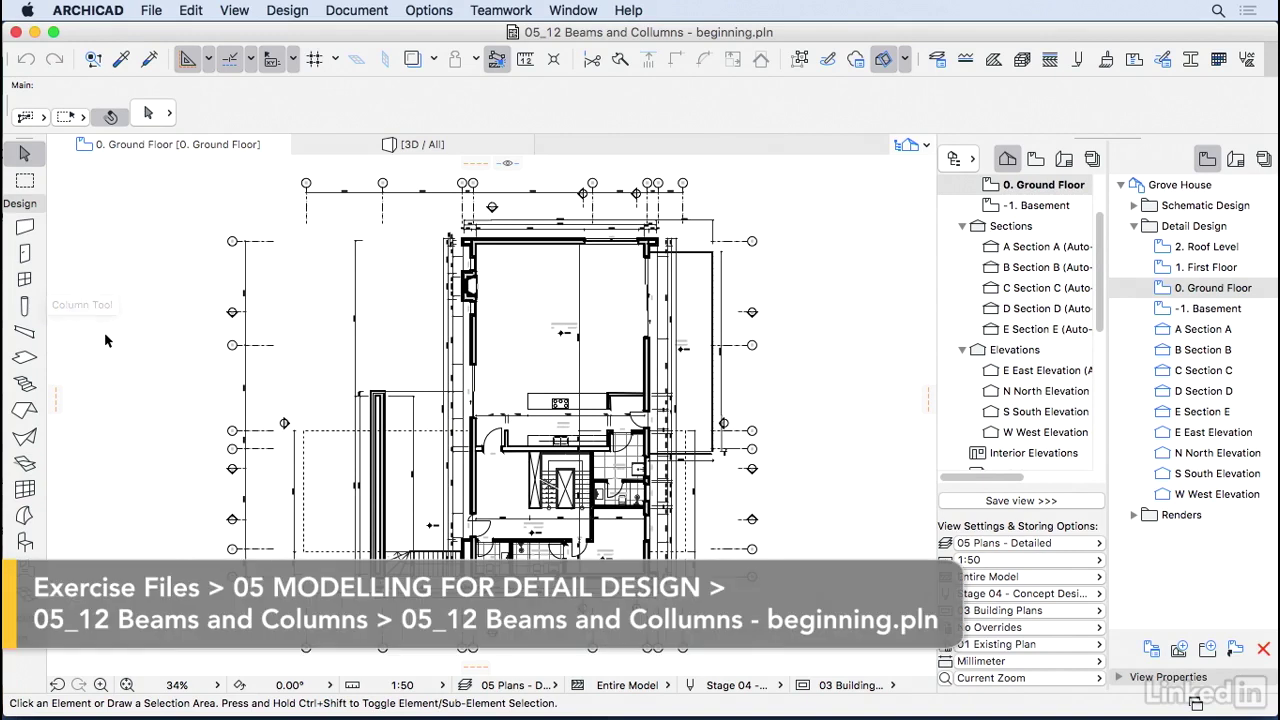
Zoom the ground-floor plan in toward the Entrance Hall.
scroll(463, 515, "up", 5)
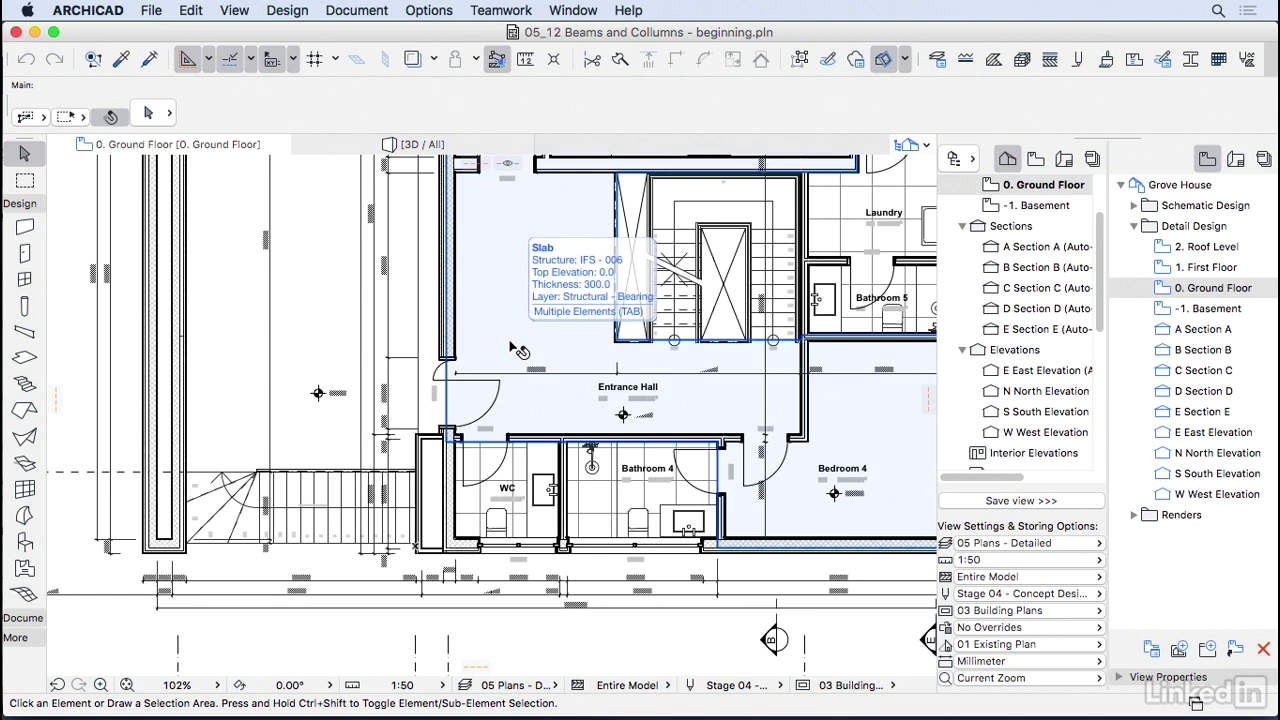
scroll(518, 350, "up", 5)
Draw the L-shaped beam run toward the Dinner / TV Room with the Beam tool.
left_click(27, 333)
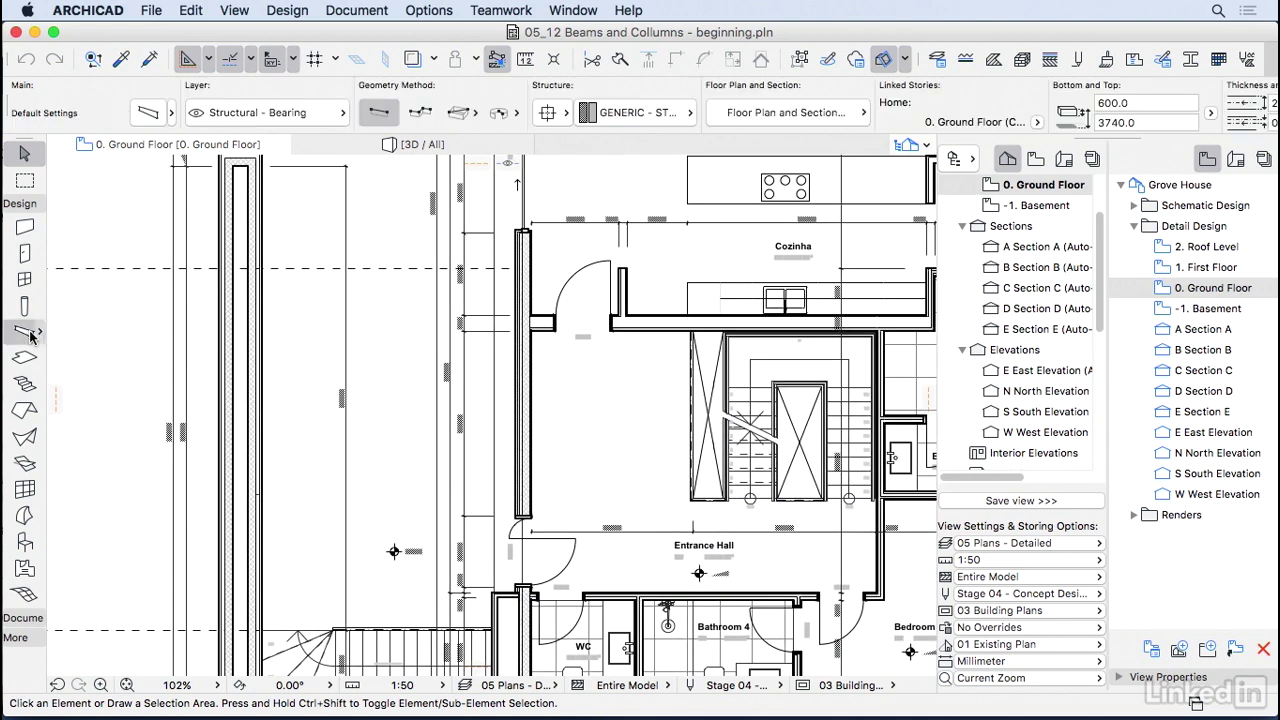
middle_click_drag(400, 300, 468, 566)
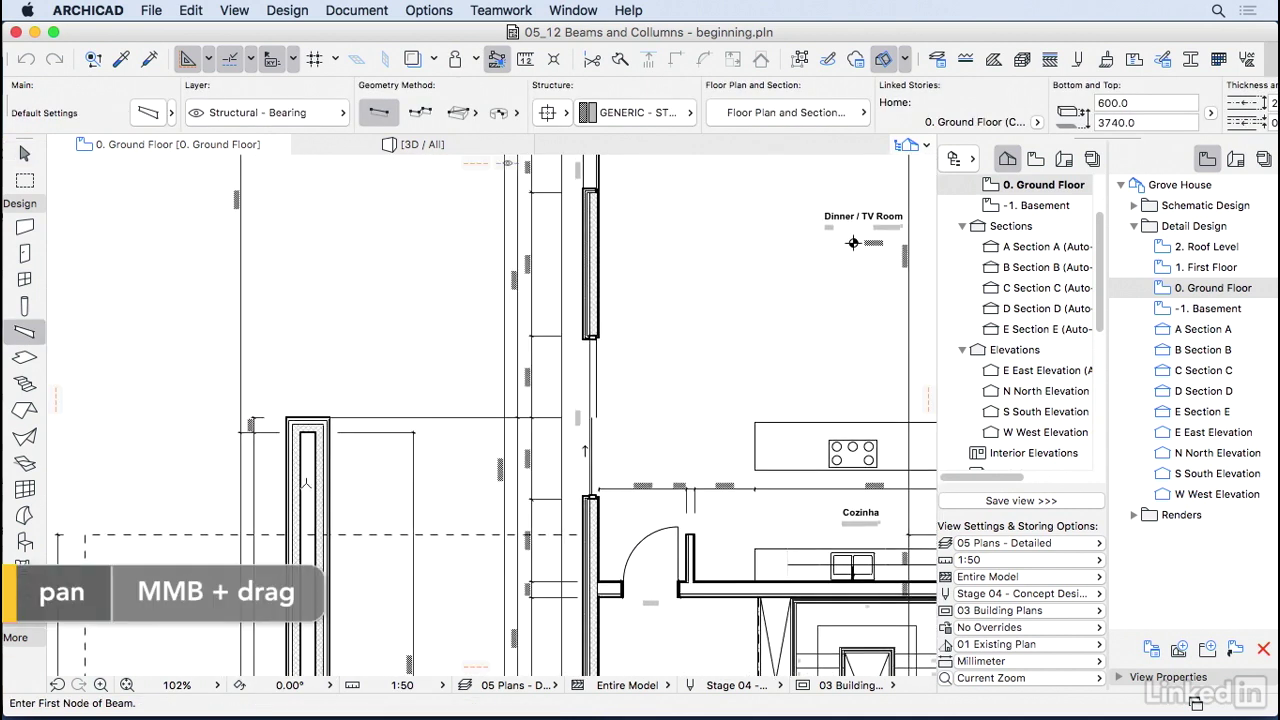
left_click(281, 341)
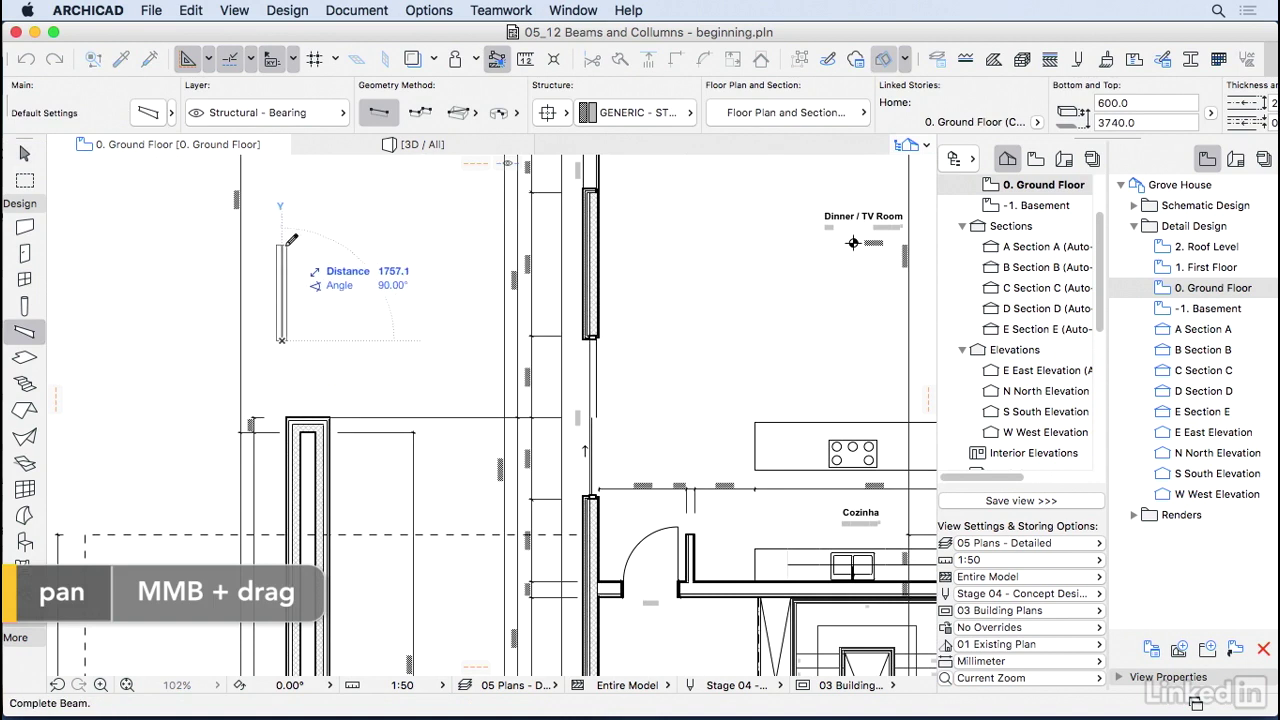
left_click(366, 244)
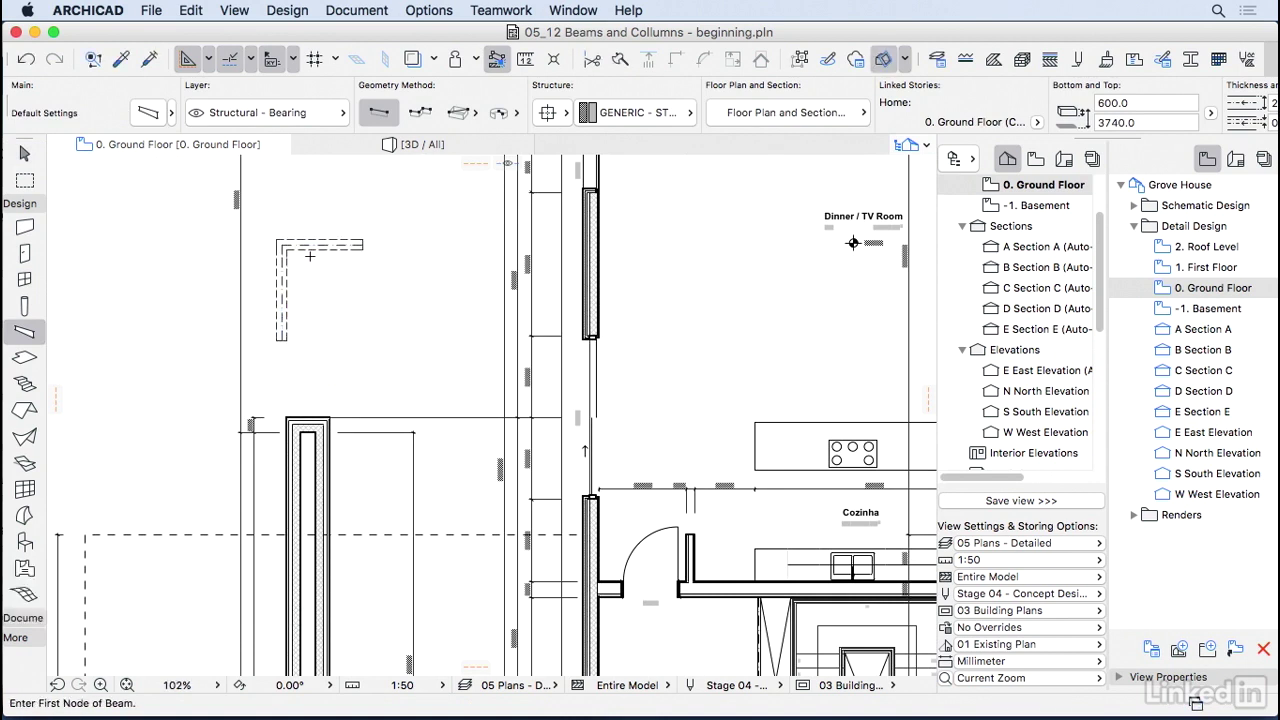
Add a short upward beam from the existing beam's end, then select the horizontal beam.
scroll(338, 247, "up", 3)
left_click(381, 240)
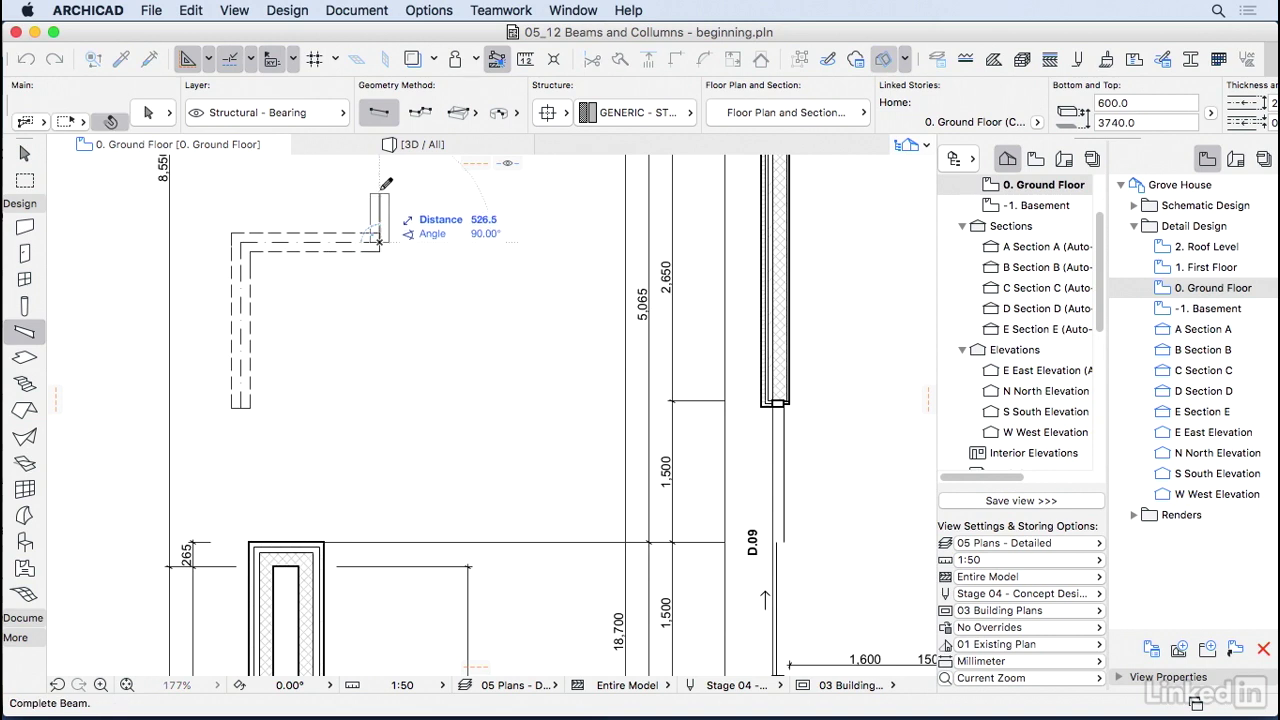
left_click(380, 180)
left_click(340, 249, "shift")
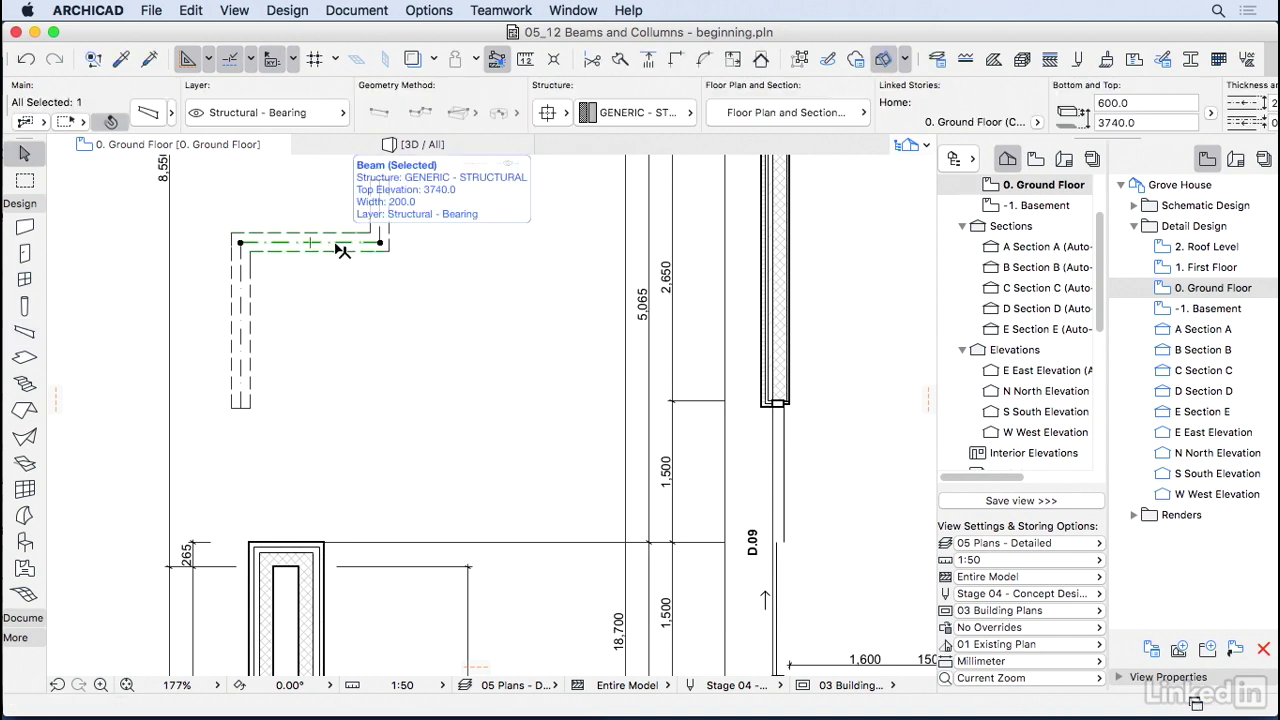
scroll(300, 220, "up", 2)
left_click(150, 118)
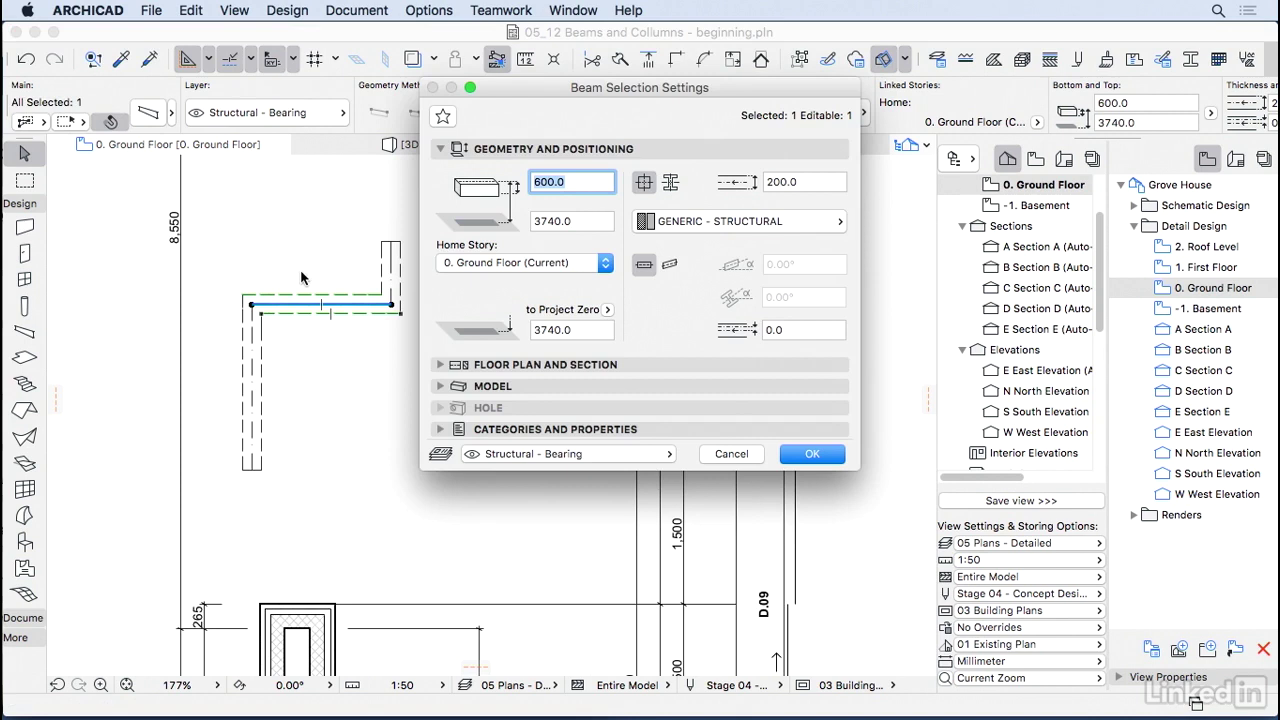
left_click(556, 182)
left_click_drag(556, 182, 533, 182)
left_click(591, 222)
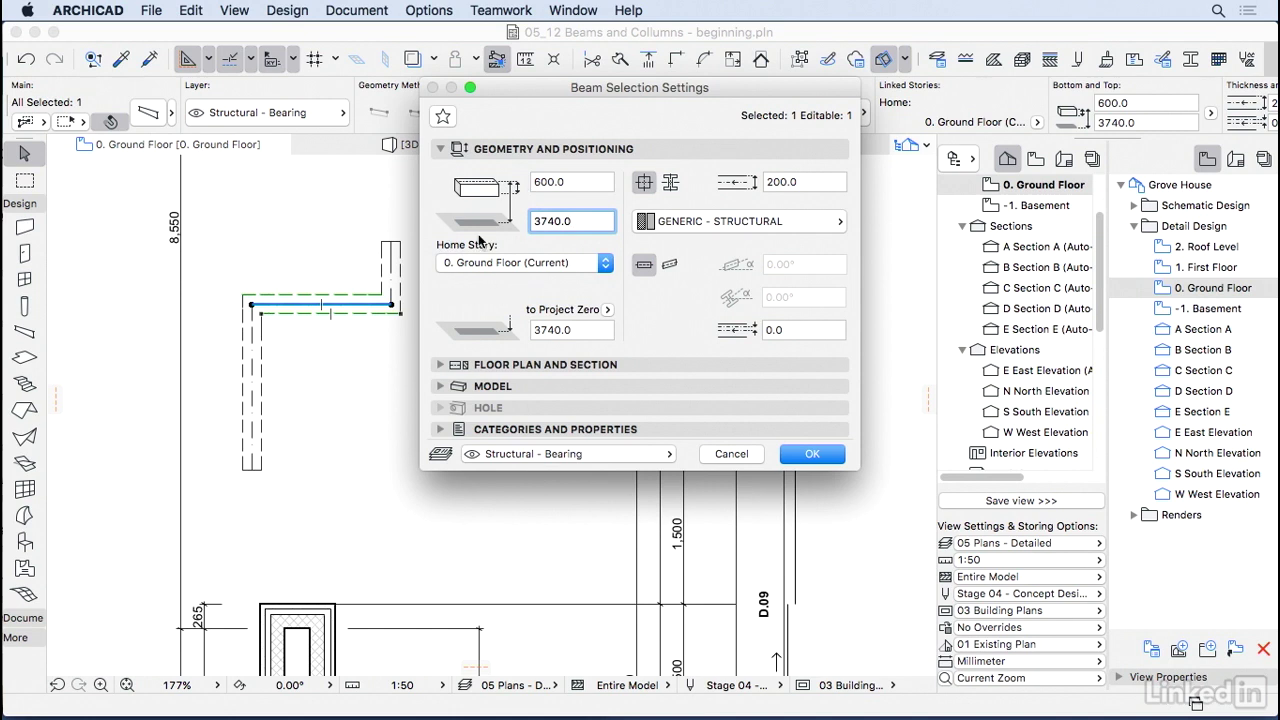
left_click(670, 183)
left_click(667, 217)
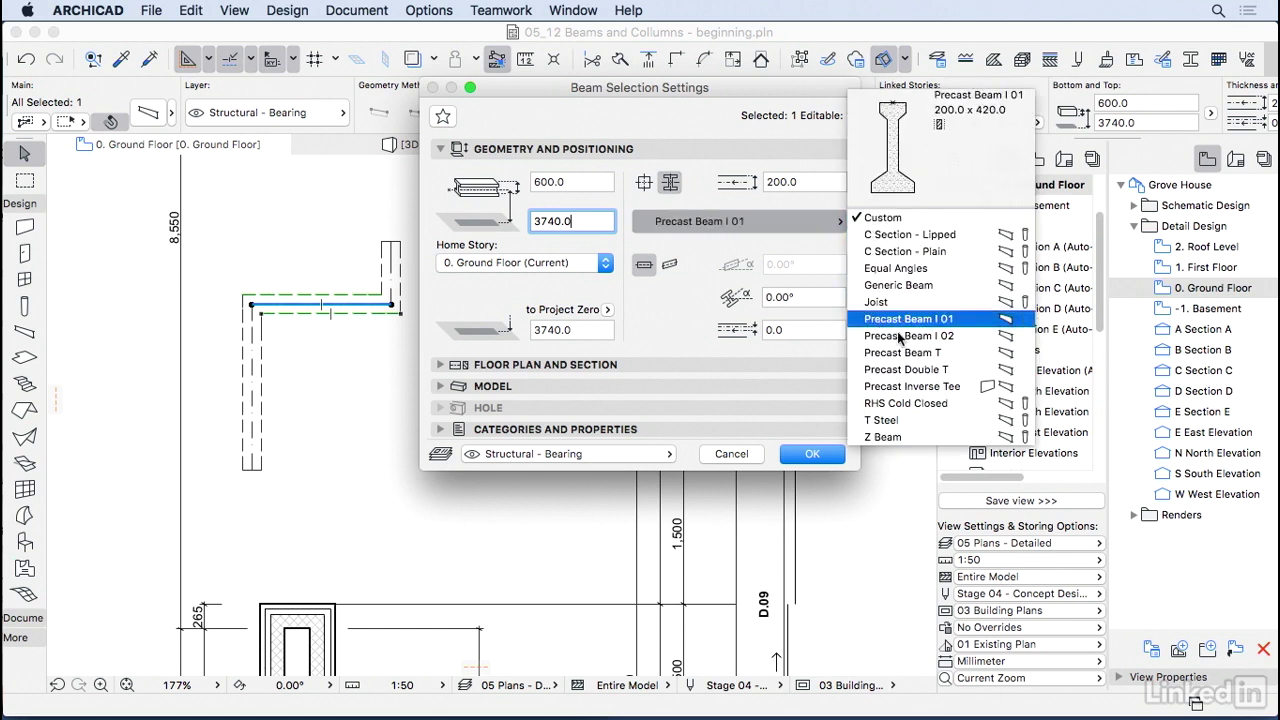
left_click(712, 183)
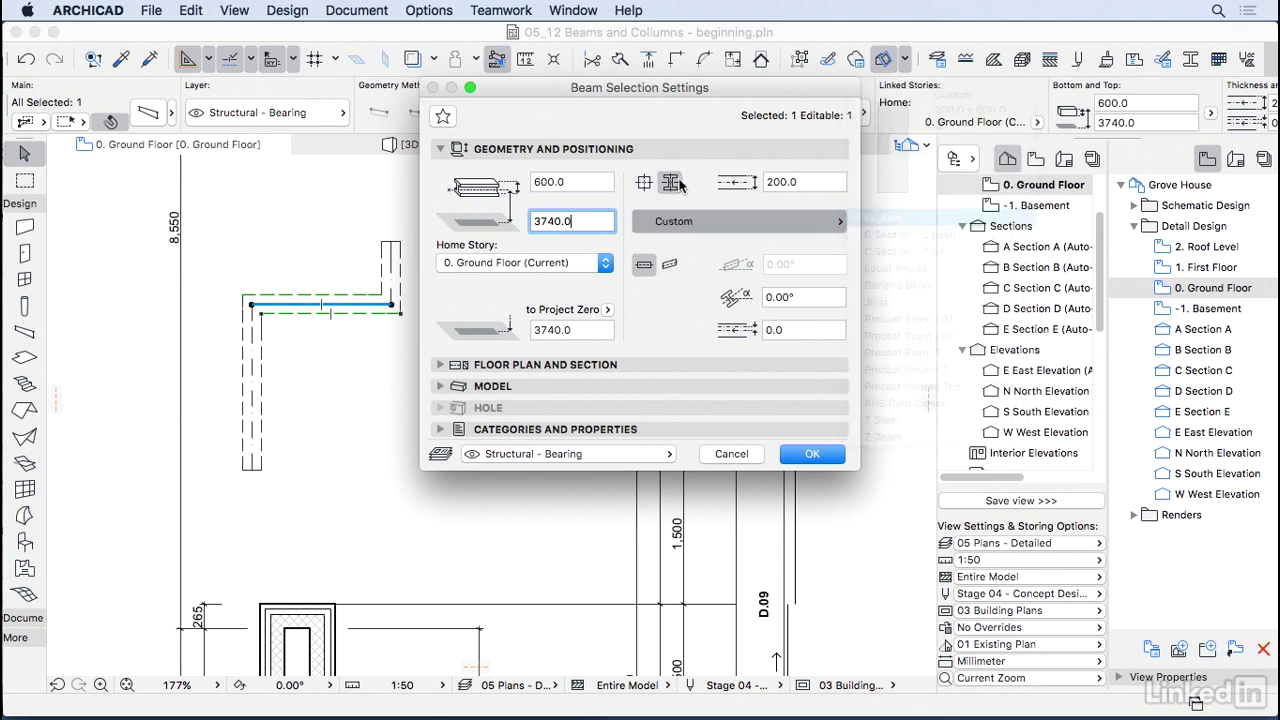
left_click(644, 183)
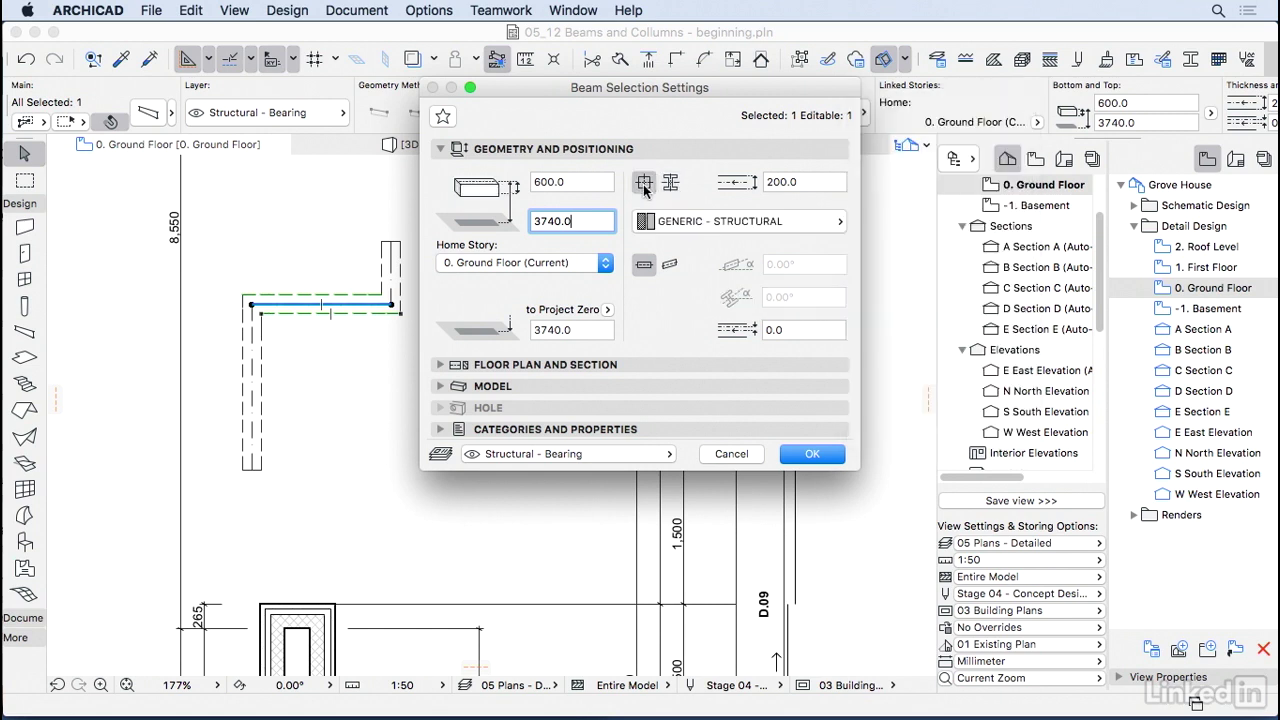
left_click(765, 183)
left_click(757, 224)
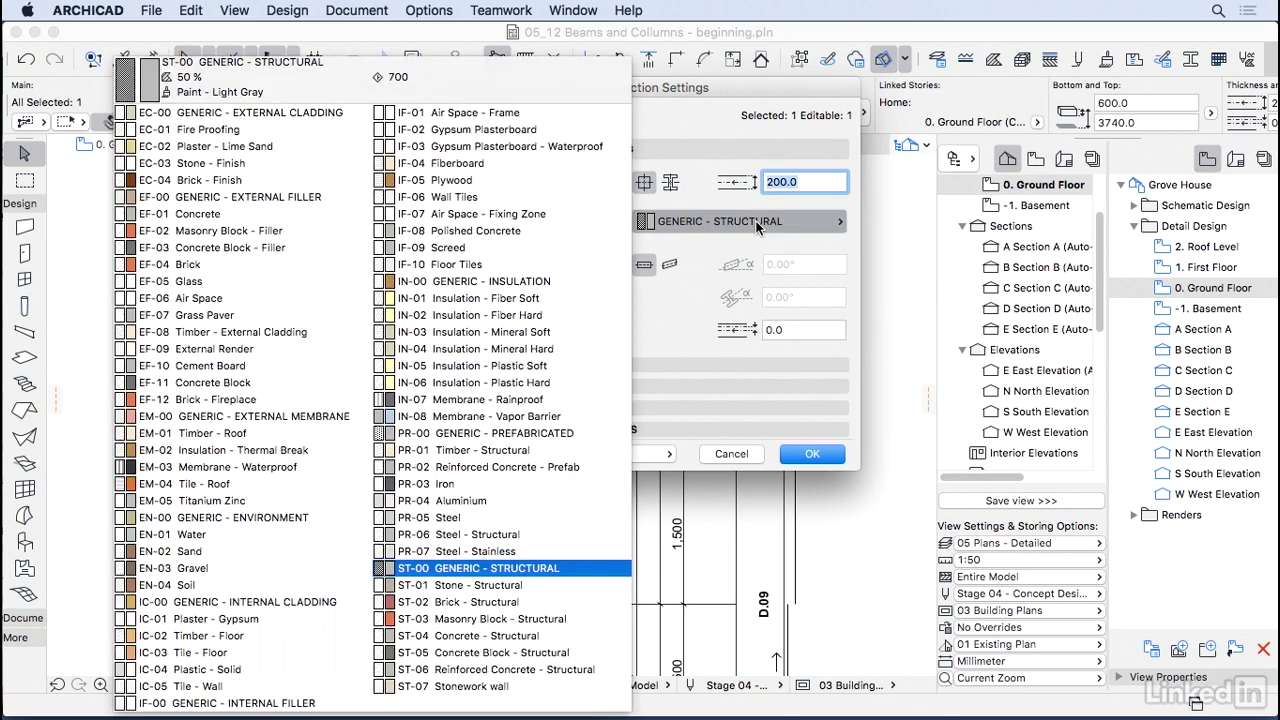
left_click(517, 640)
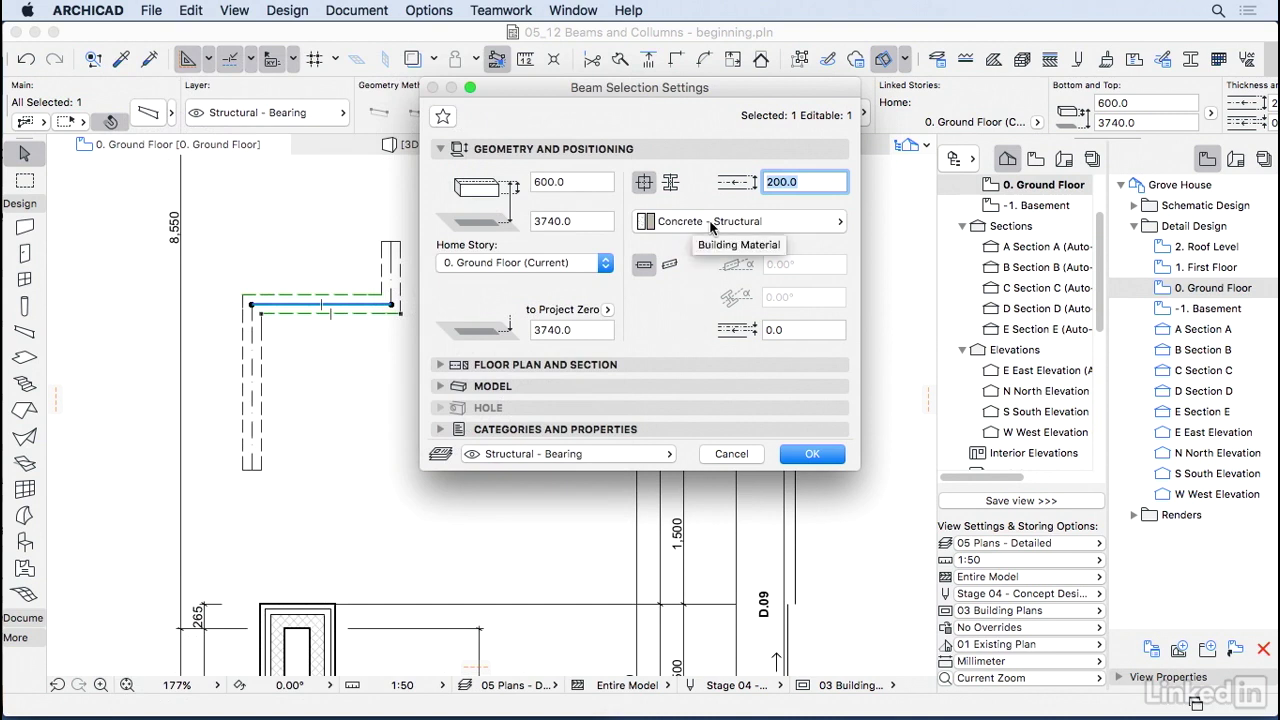
left_click(669, 264)
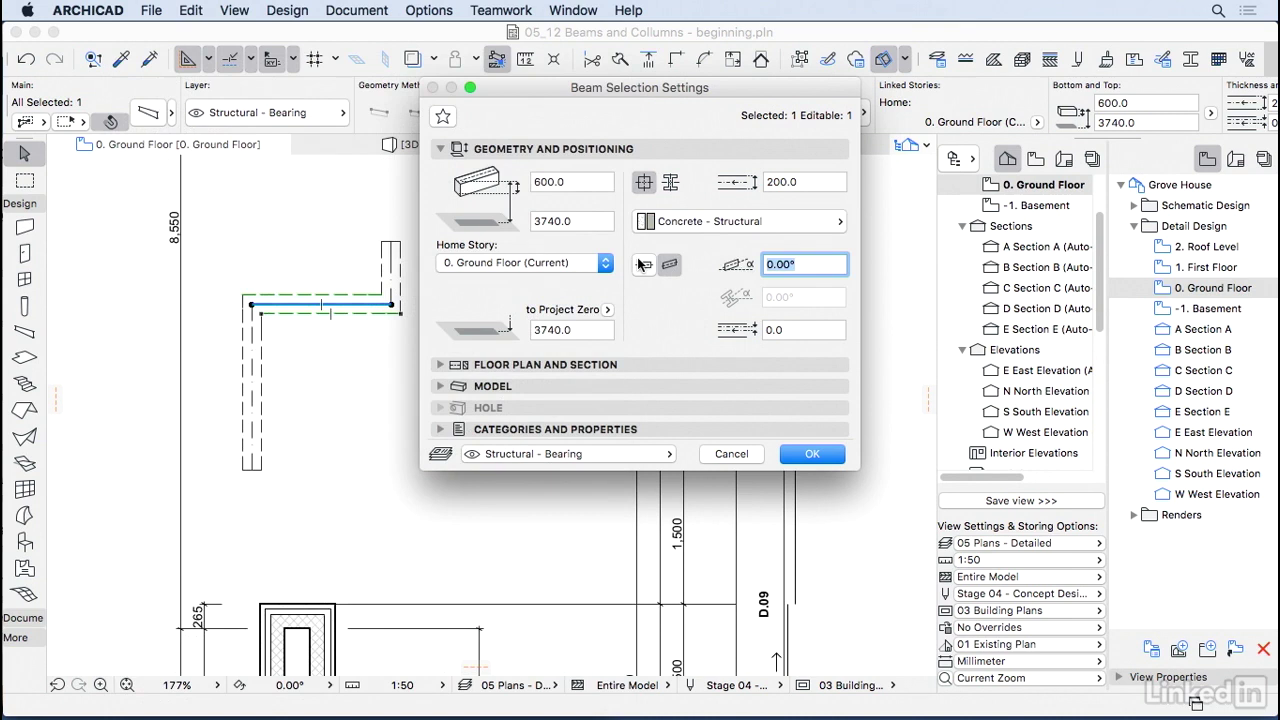
left_click(643, 266)
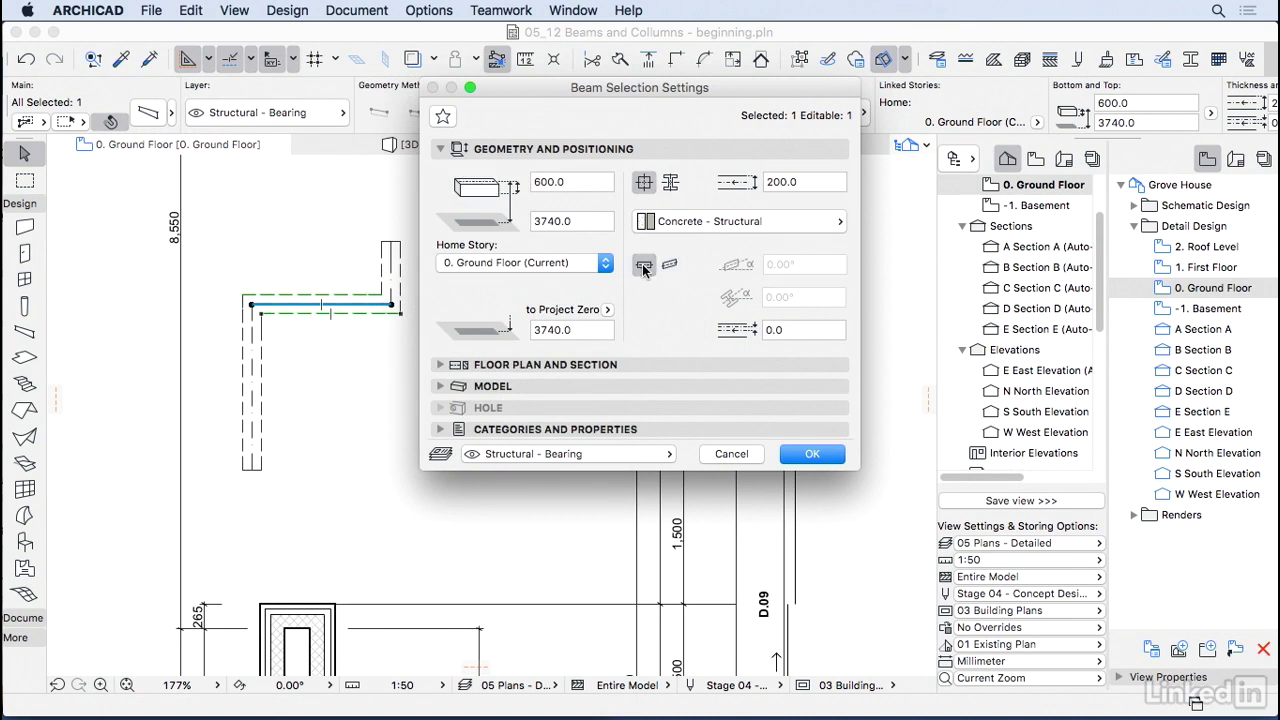
left_click(731, 454)
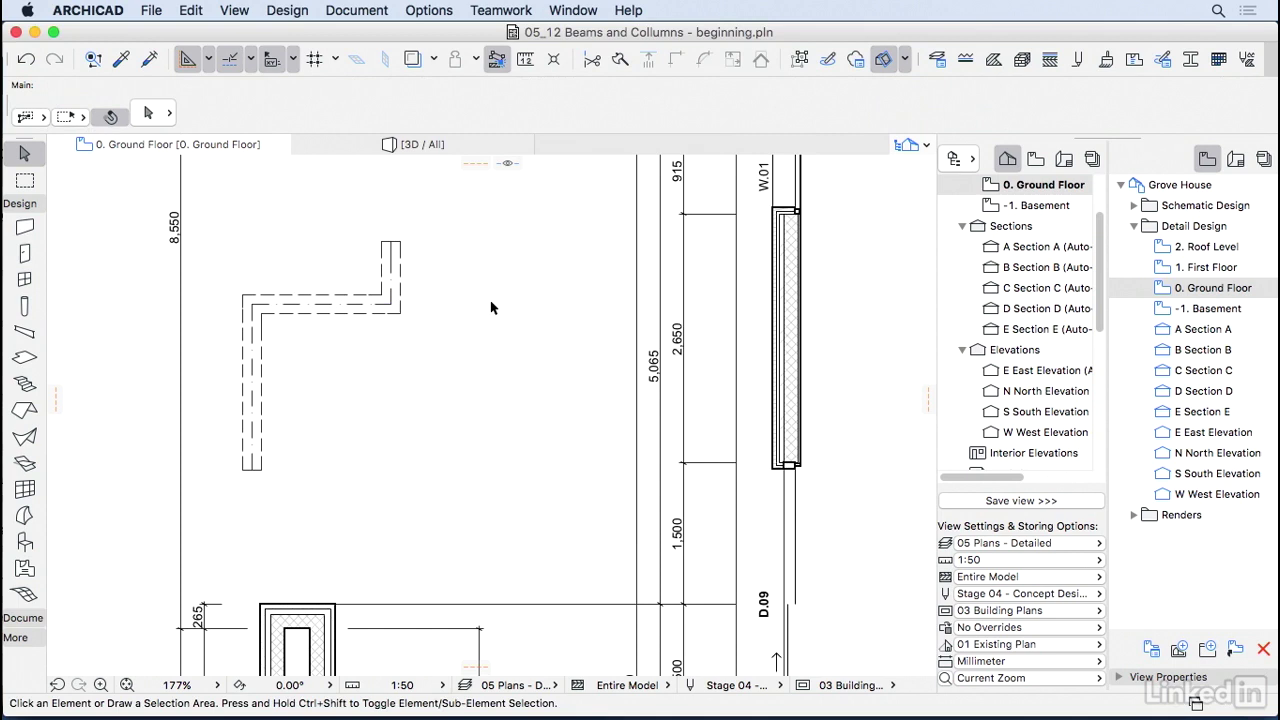
Insert a circular 100.0 hole in the horizontal beam at position 200, using the alternate plan contour.
left_click(352, 306)
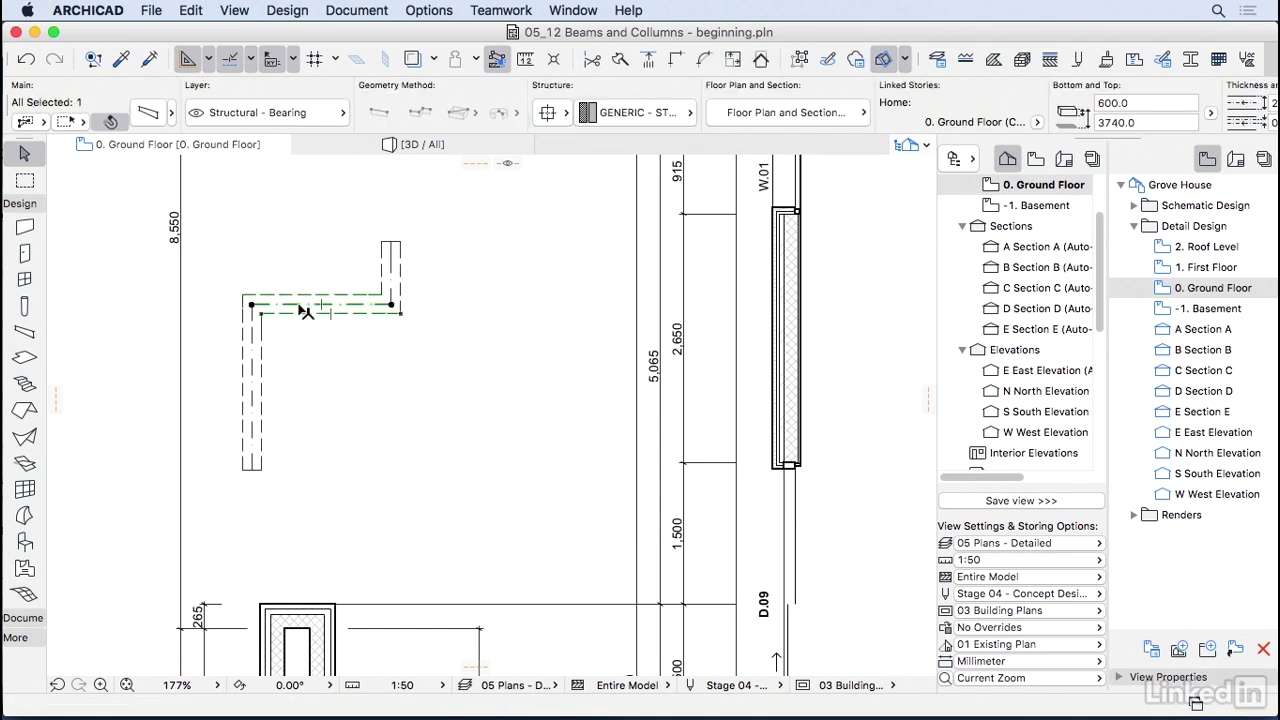
left_click(349, 305)
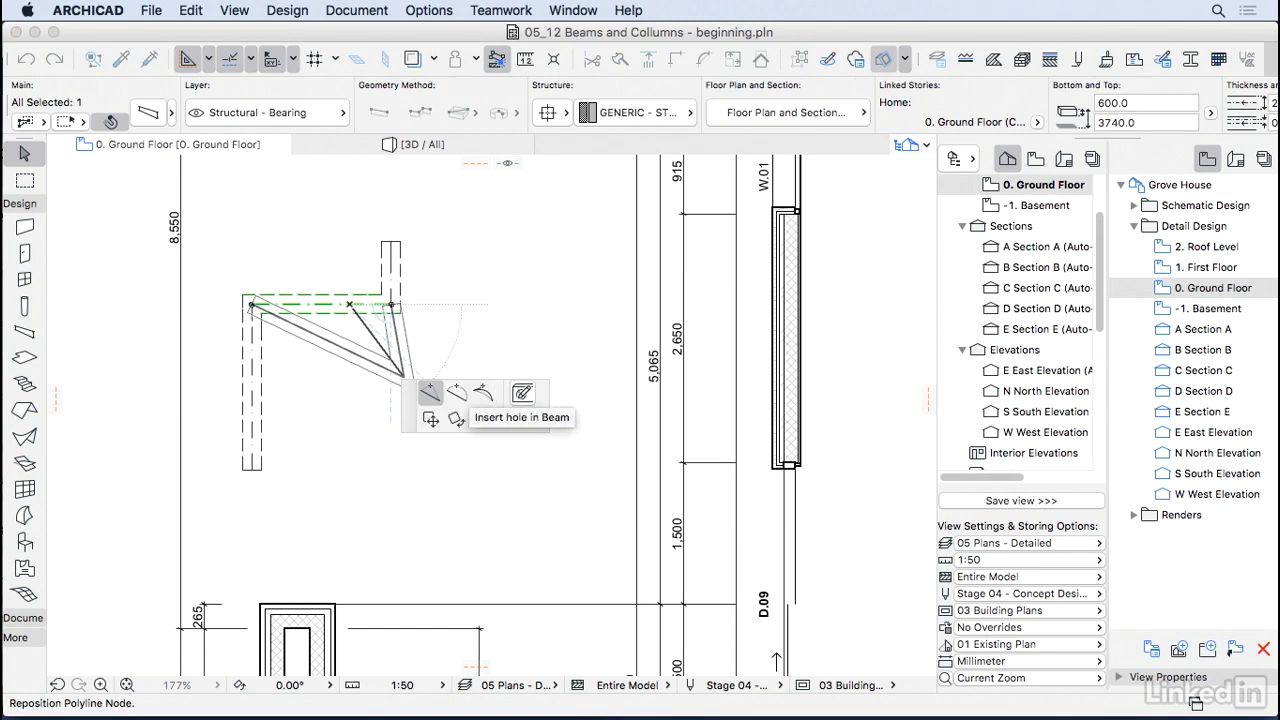
left_click(520, 394)
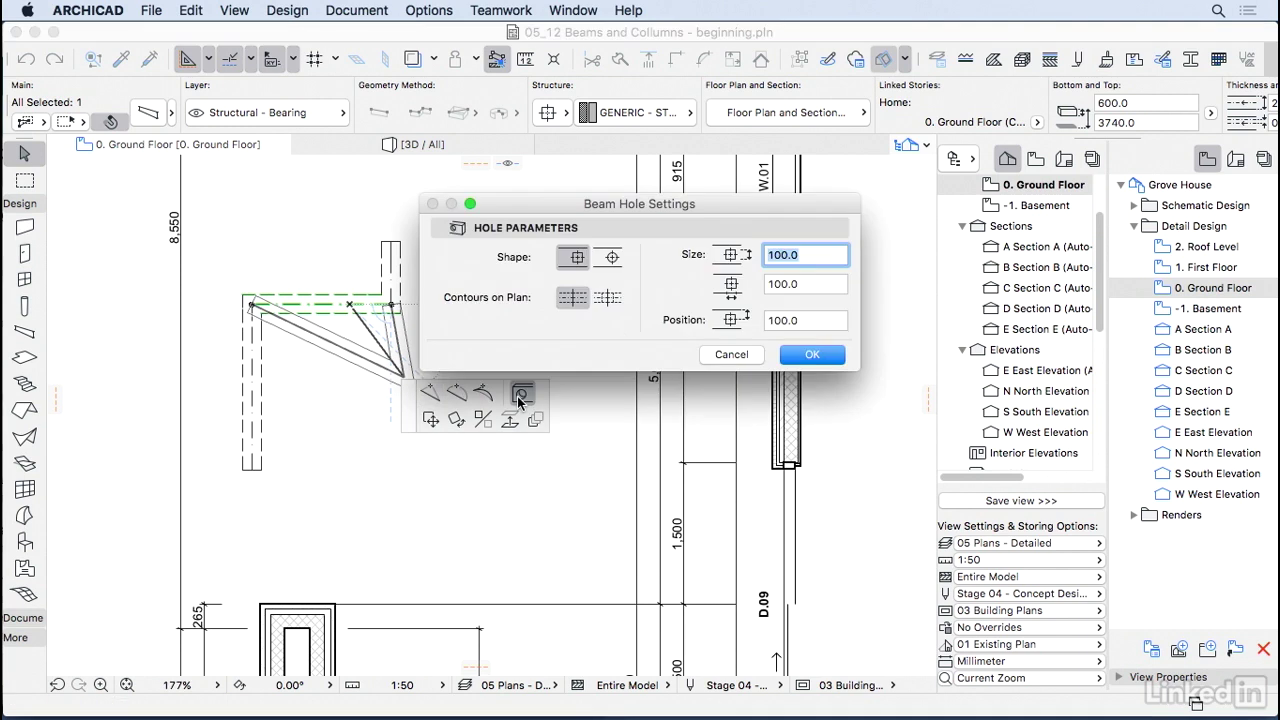
left_click(610, 259)
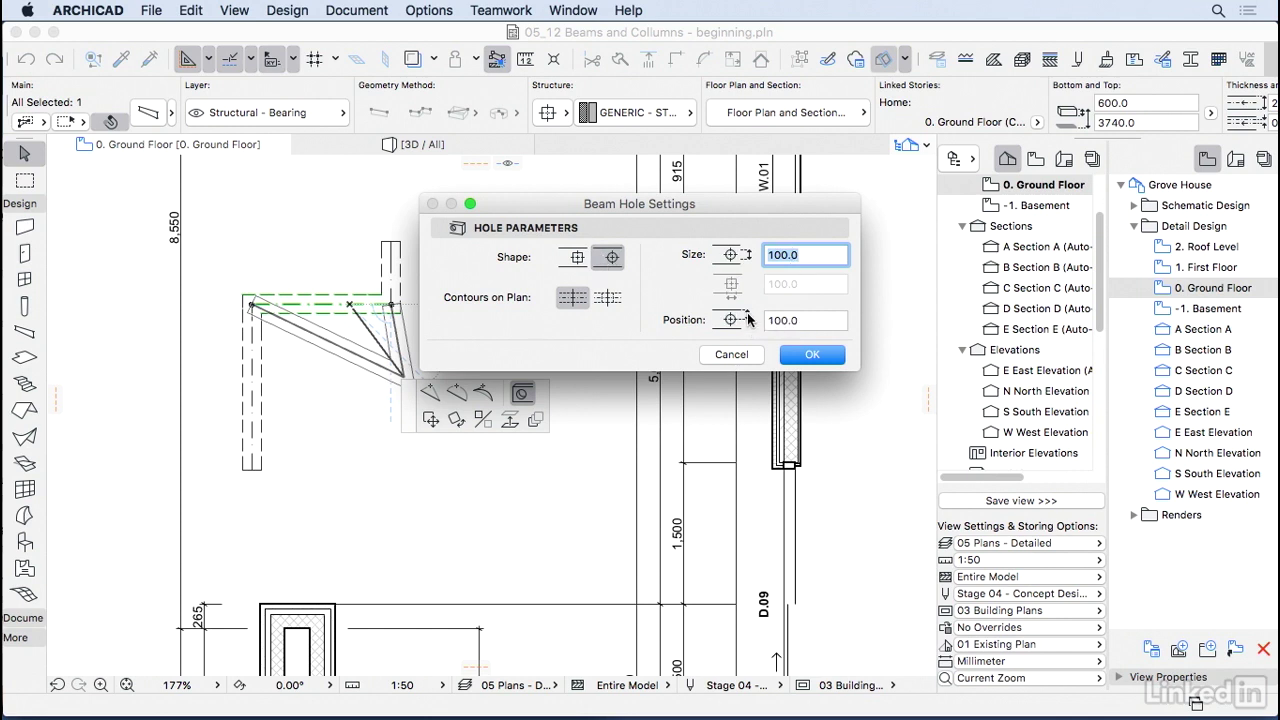
left_click(772, 320)
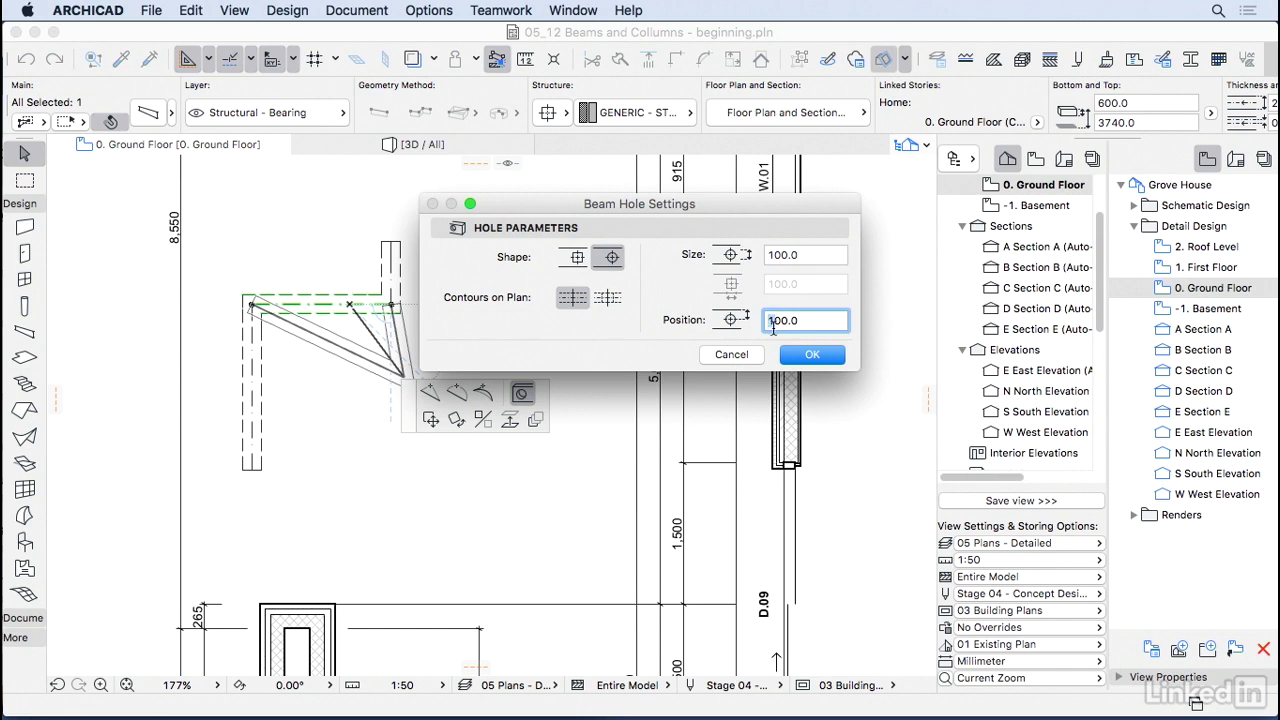
type("2")
left_click(607, 297)
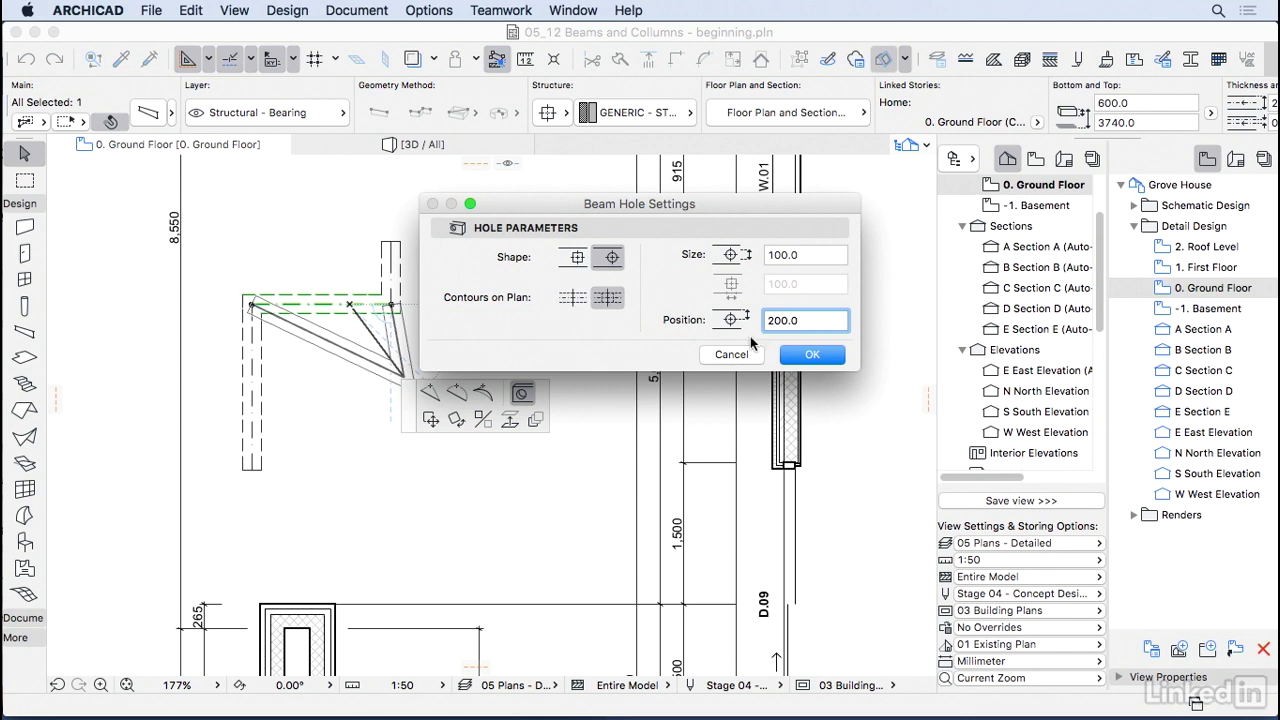
left_click(811, 355)
Shift the beam hole further right along the beam.
scroll(285, 297, "up", 3)
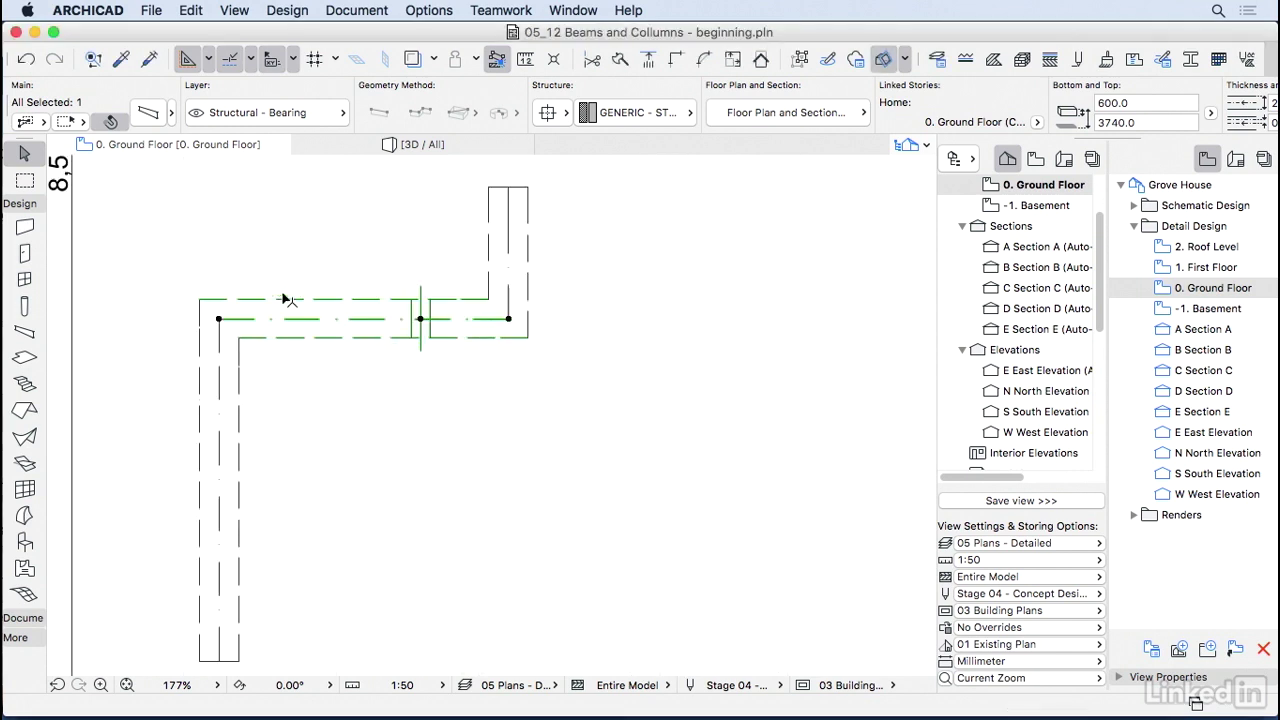
left_click(420, 319)
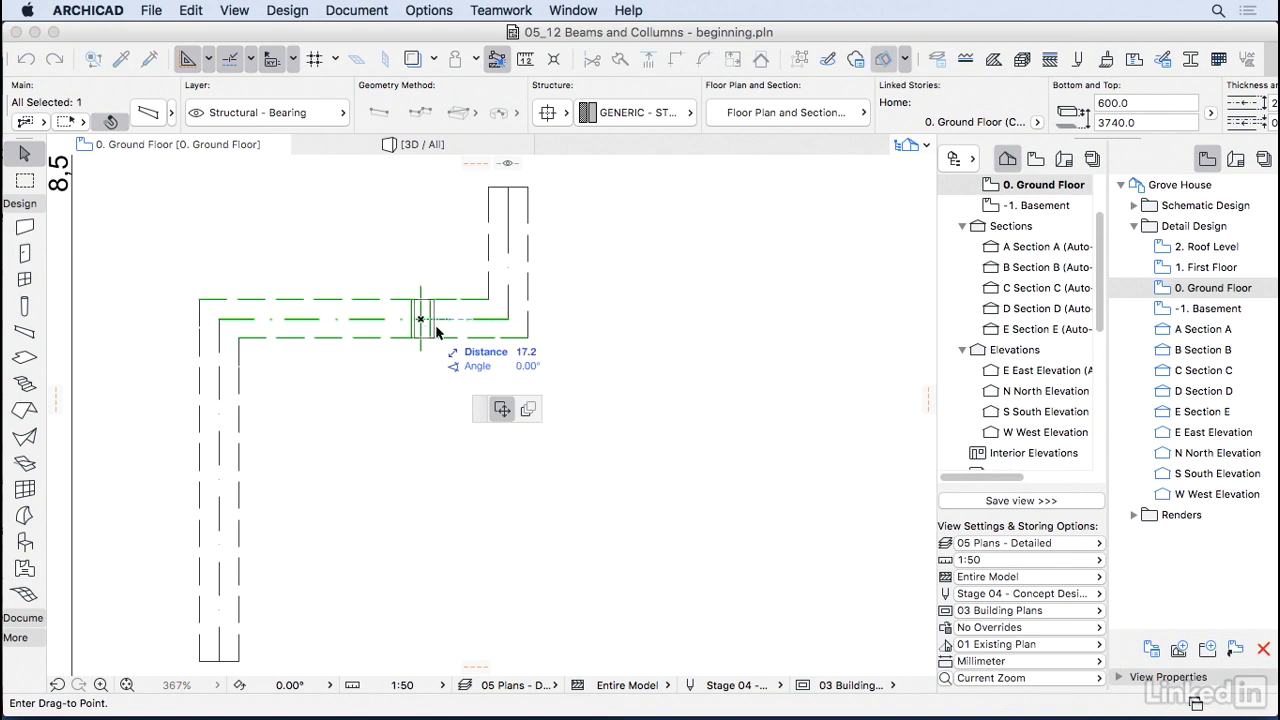
left_click(441, 319)
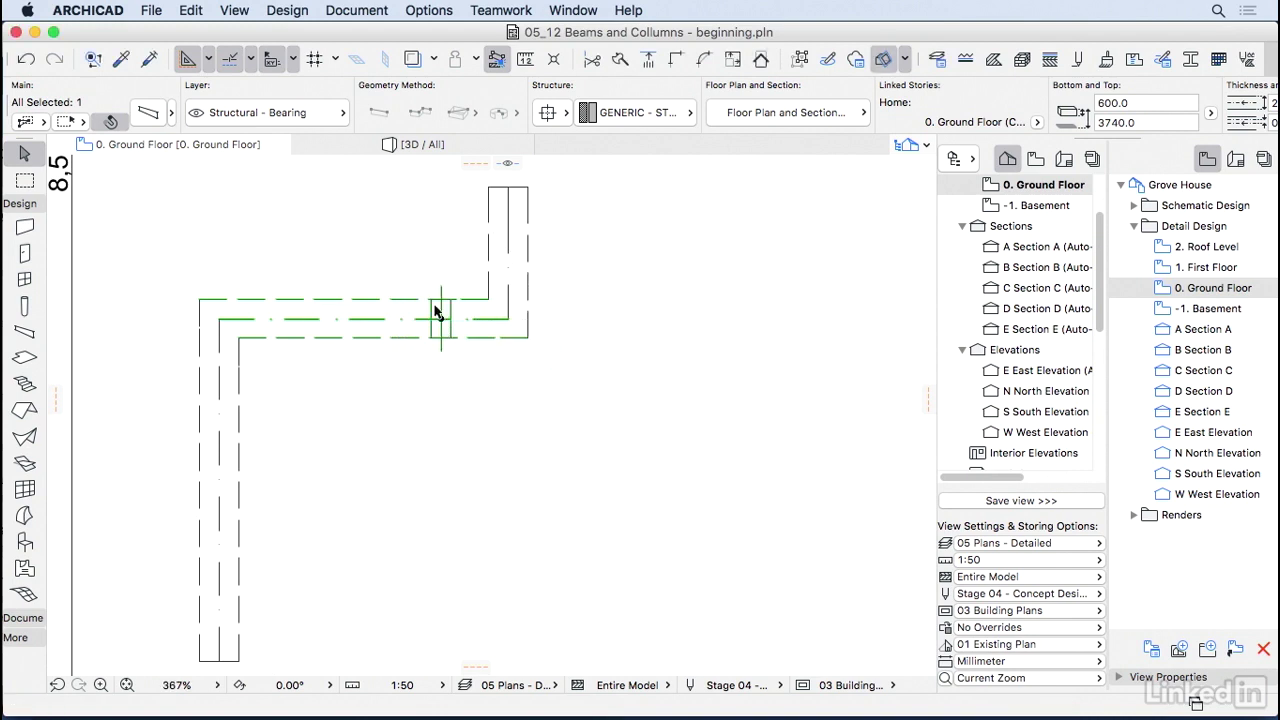
Select all the beams and orbit them in 3D to check the hole.
left_click(230, 392, "shift")
left_click(514, 232, "shift")
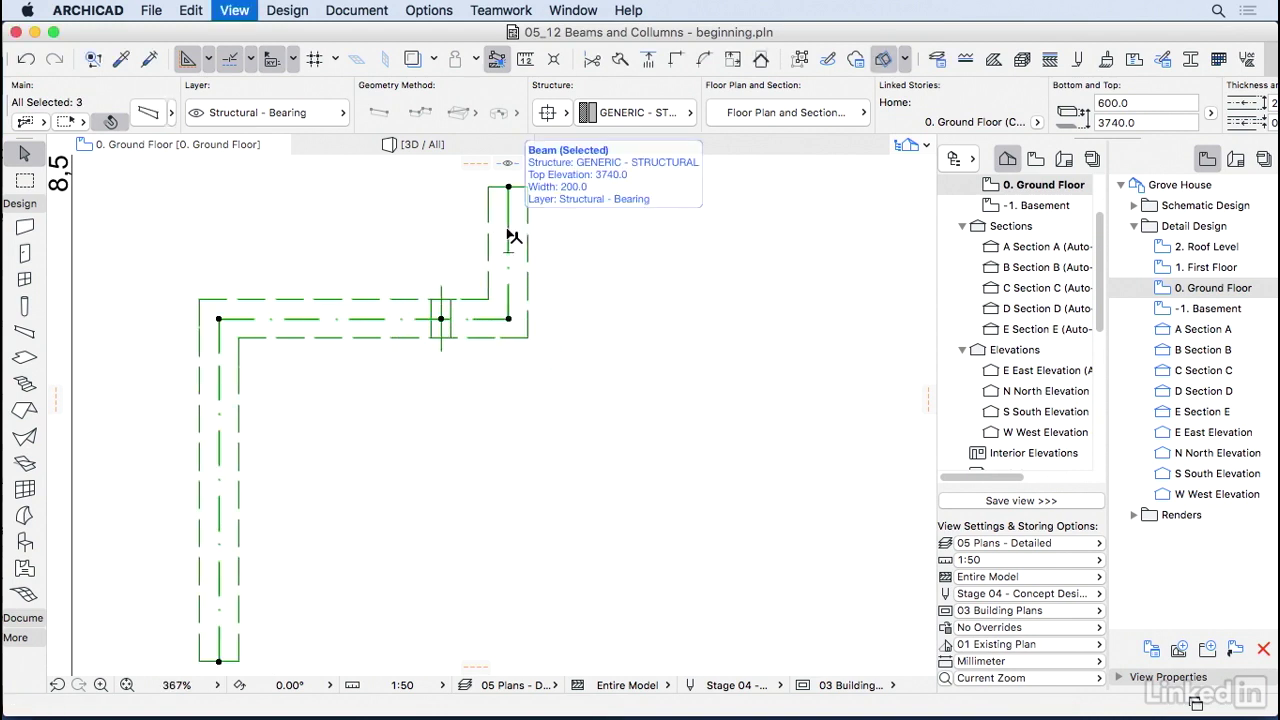
key("F5")
middle_click_drag(700, 400, 549, 455, "shift")
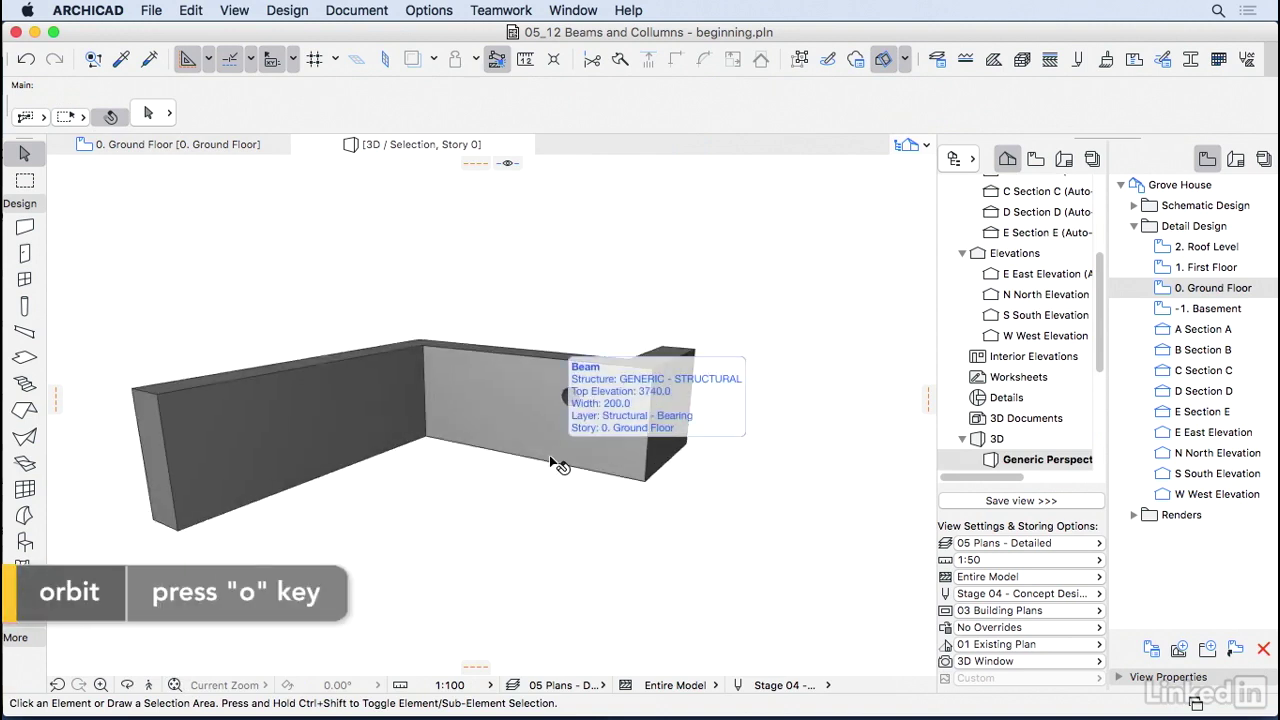
Return to the Ground Floor plan and zoom to room D.02 and the stairs.
key("F2")
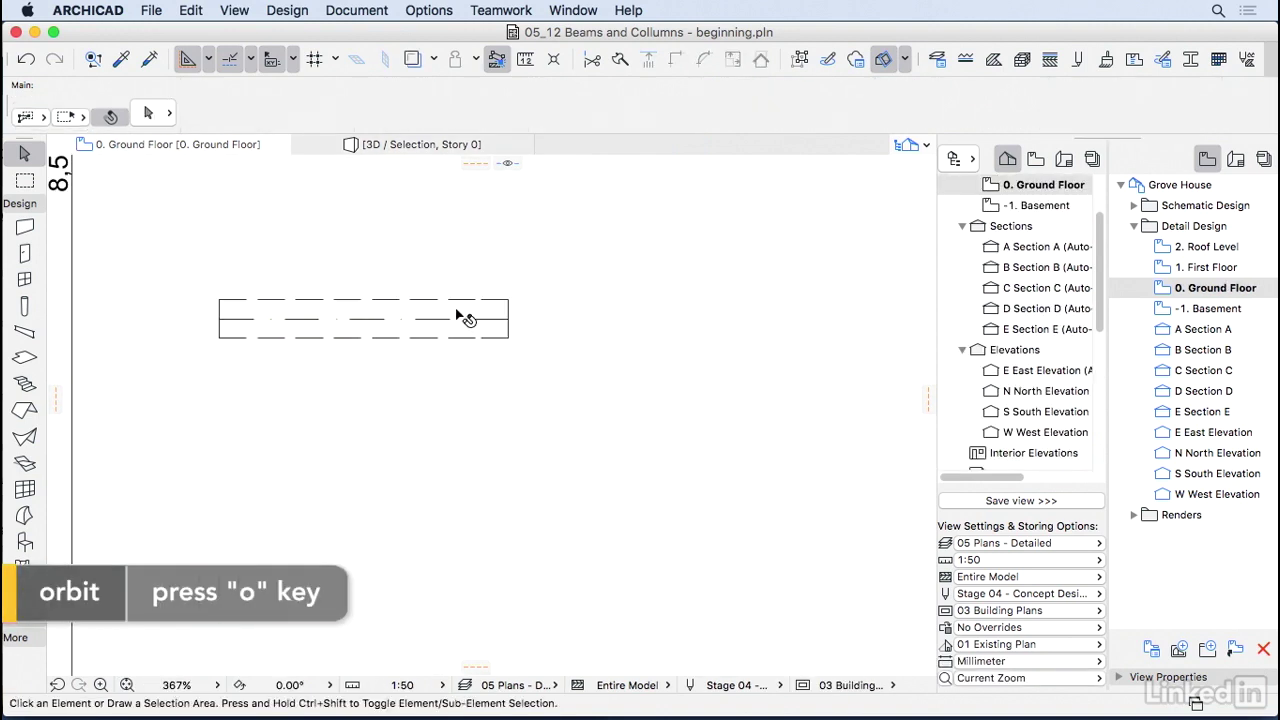
left_click(457, 317)
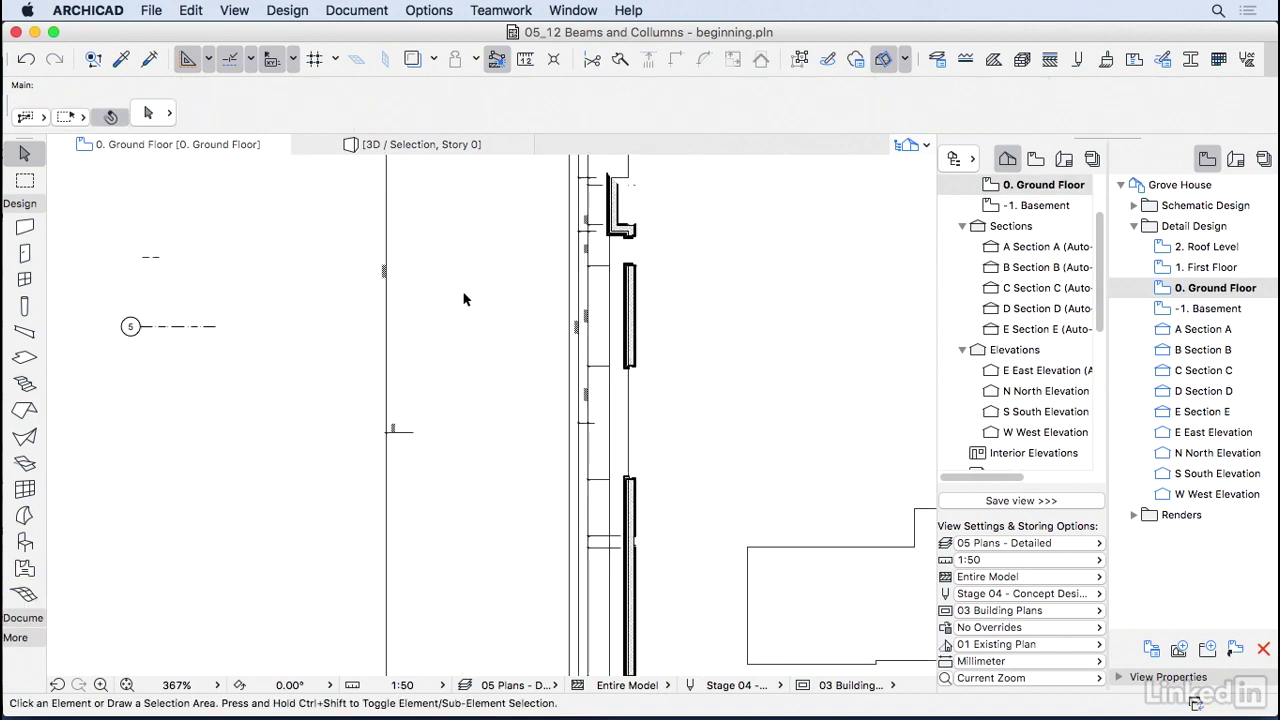
scroll(463, 298, "down", 10)
scroll(632, 394, "down", 5)
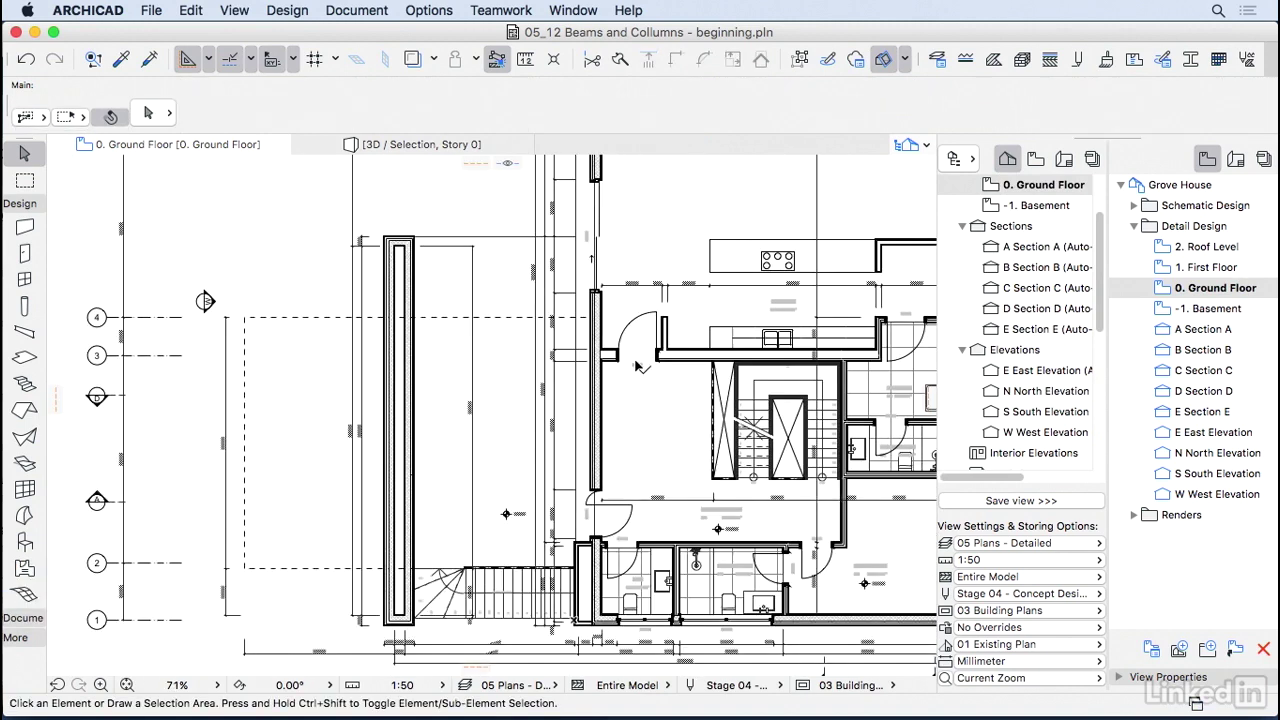
scroll(694, 437, "up", 5)
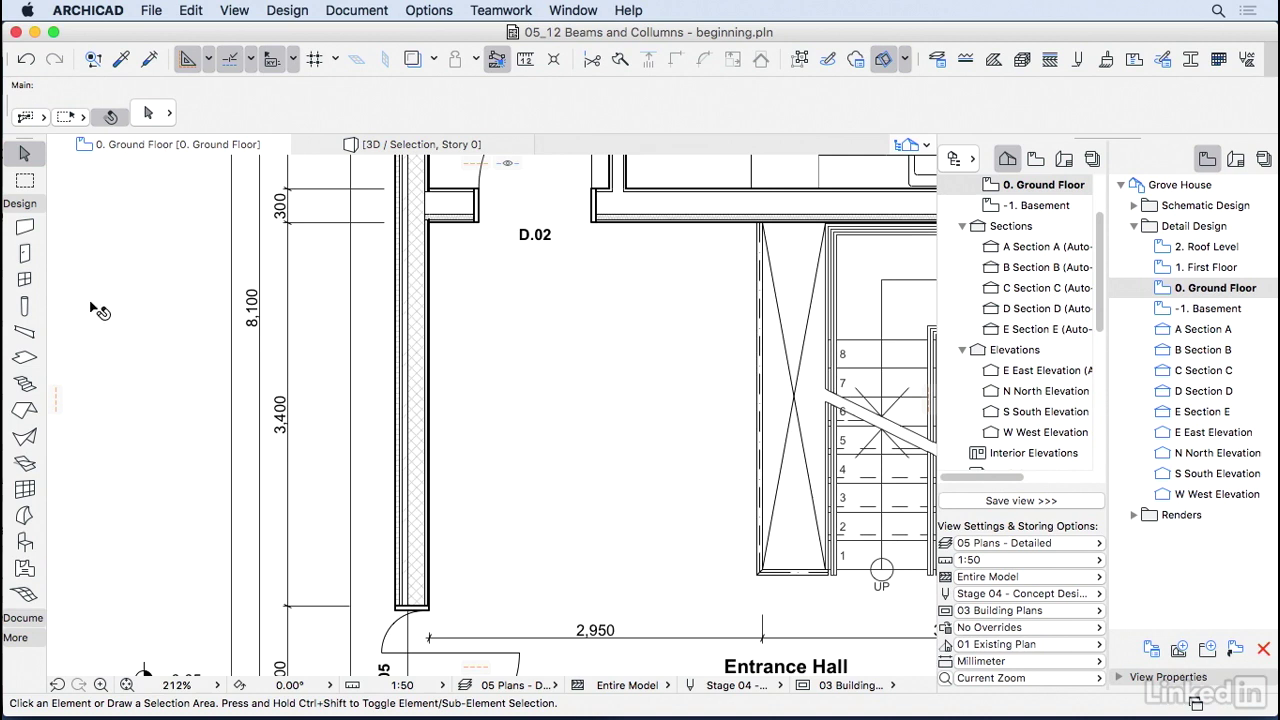
Set the default column to a rectangular 250 × 250 section with depth linked to width.
double_click(24, 305)
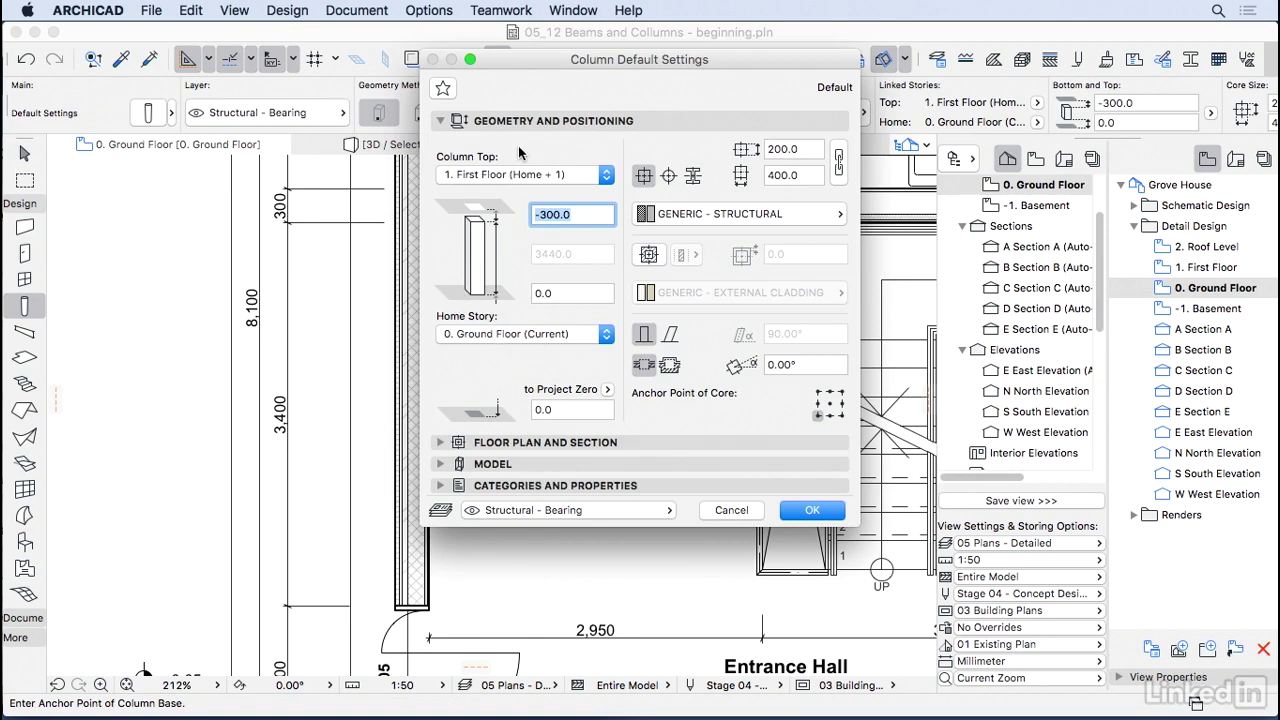
left_click(581, 210)
left_click(692, 177)
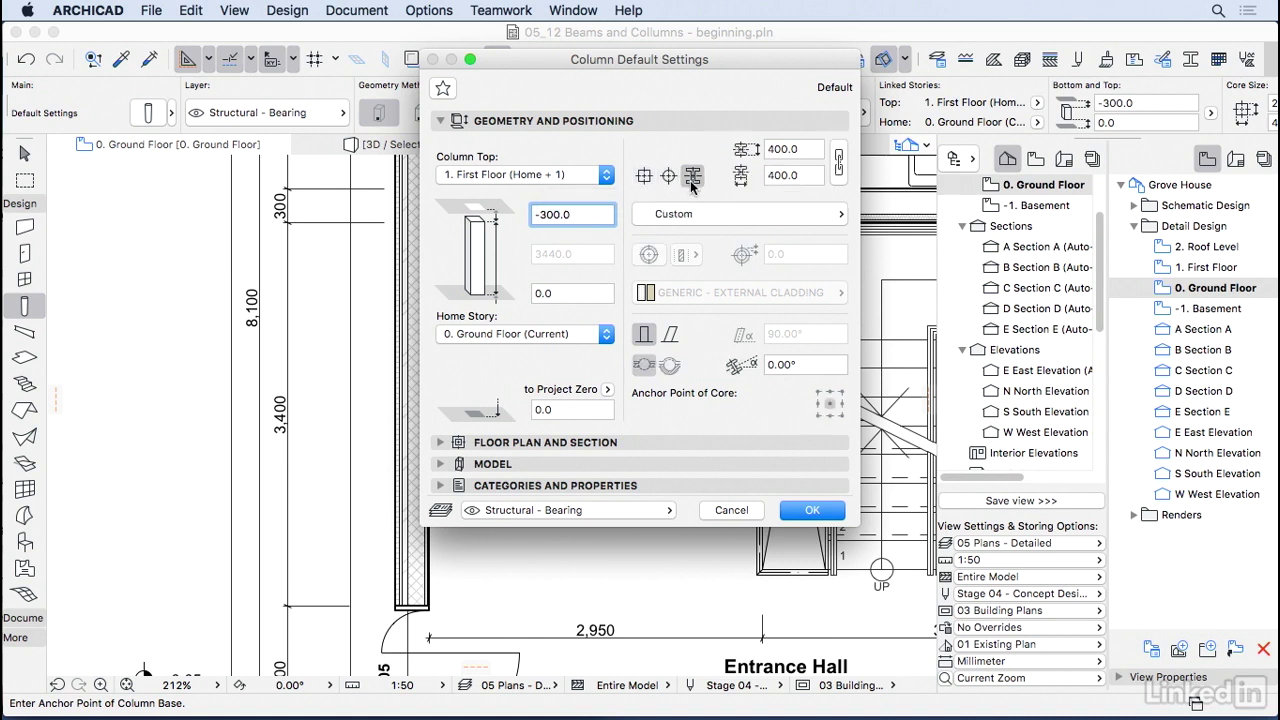
left_click(648, 182)
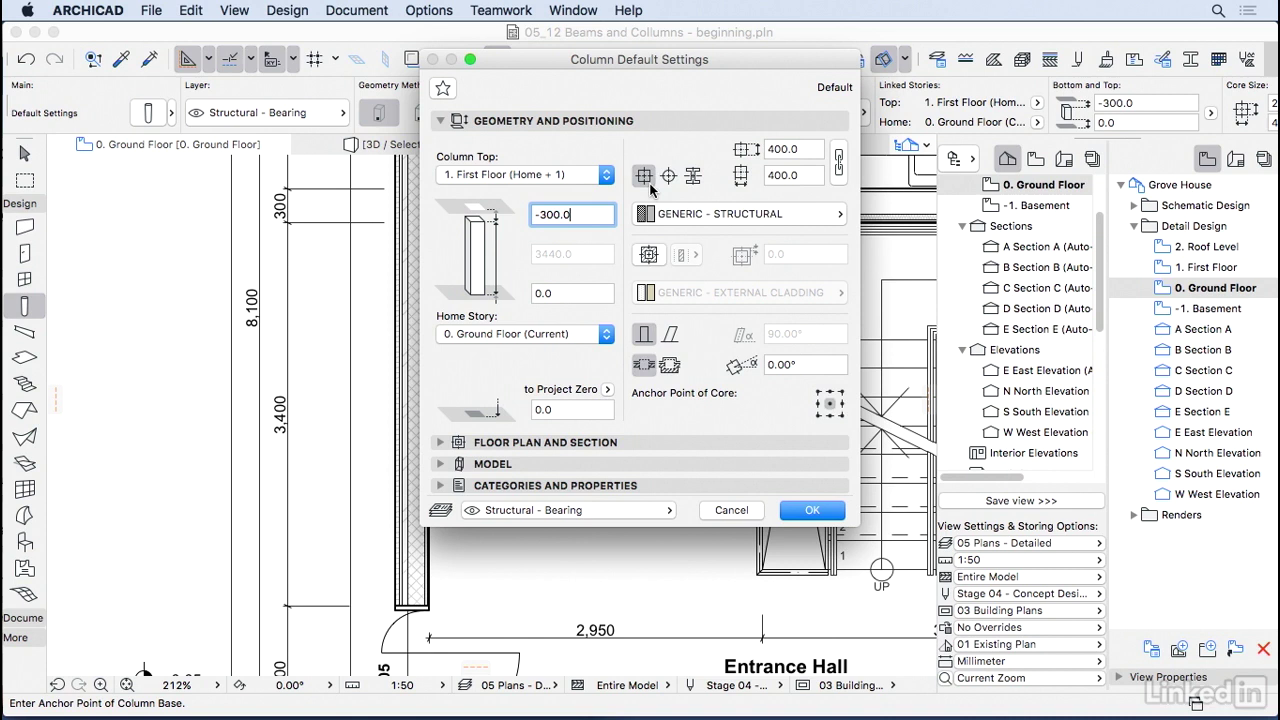
left_click_drag(808, 150, 767, 157)
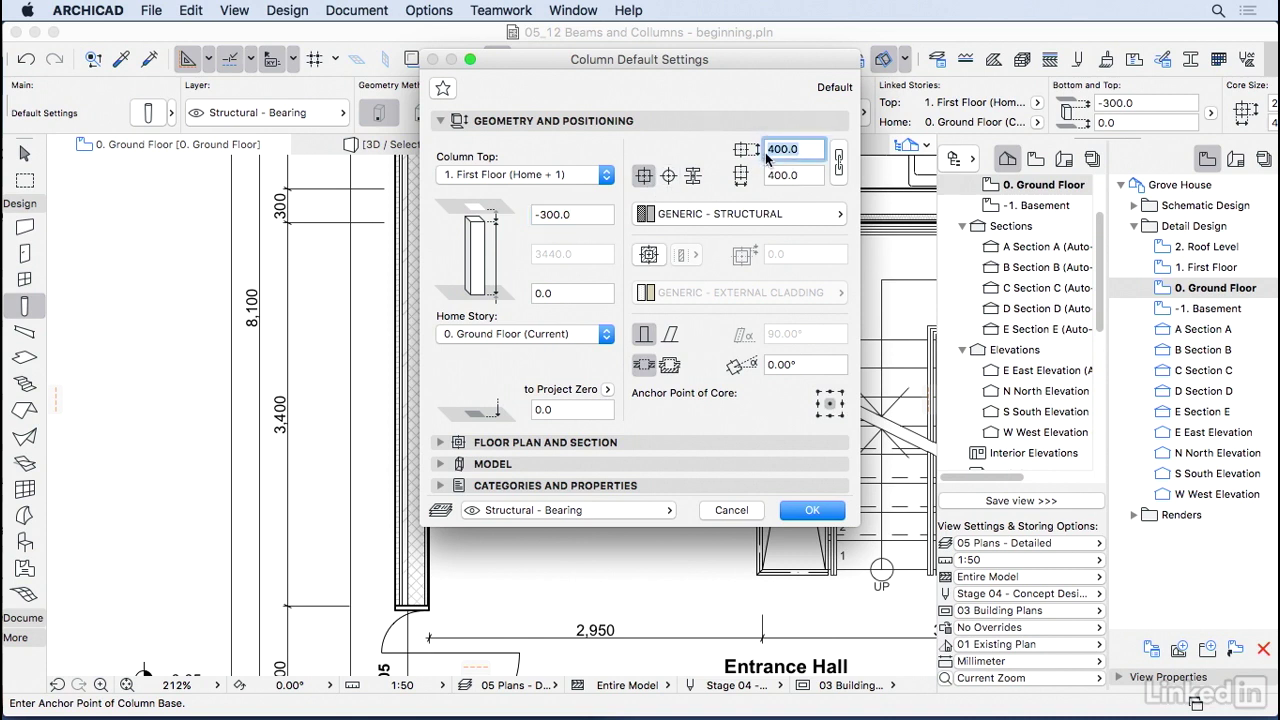
type("250")
left_click(839, 162)
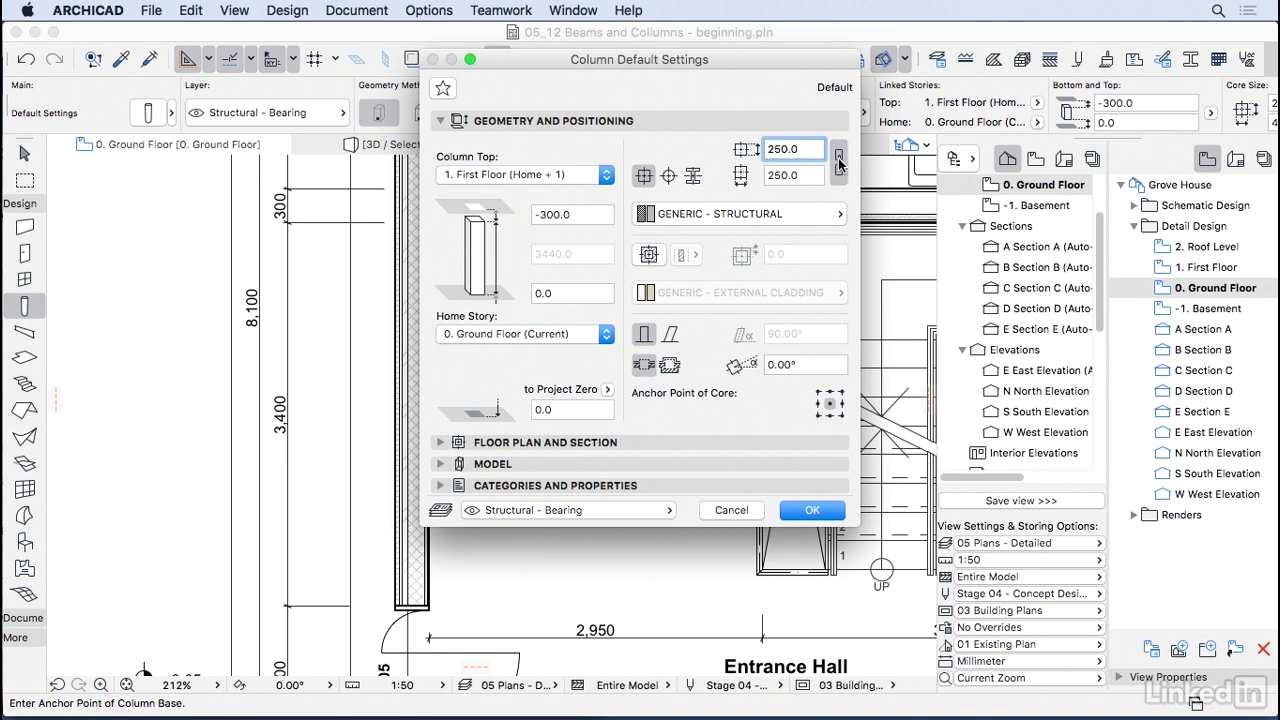
Make the column Concrete - Structural, with no veneer and a straight (not slanted) shaft.
left_click(799, 213)
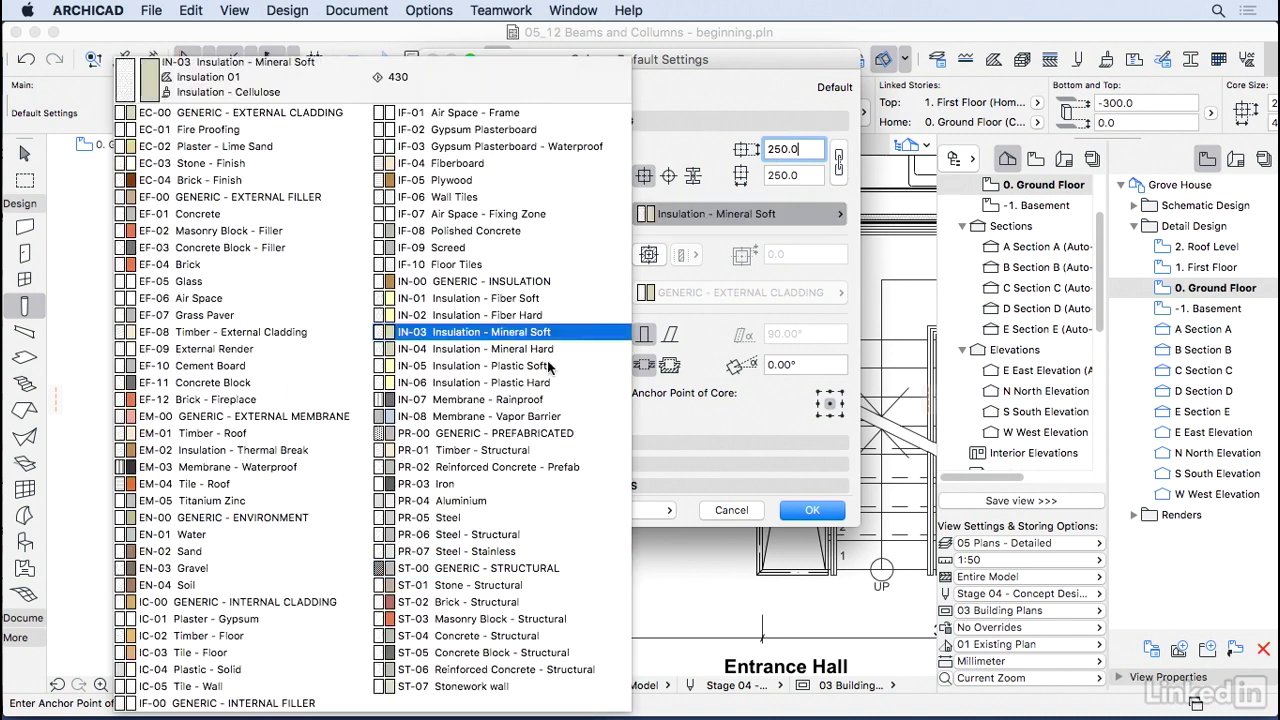
left_click(506, 638)
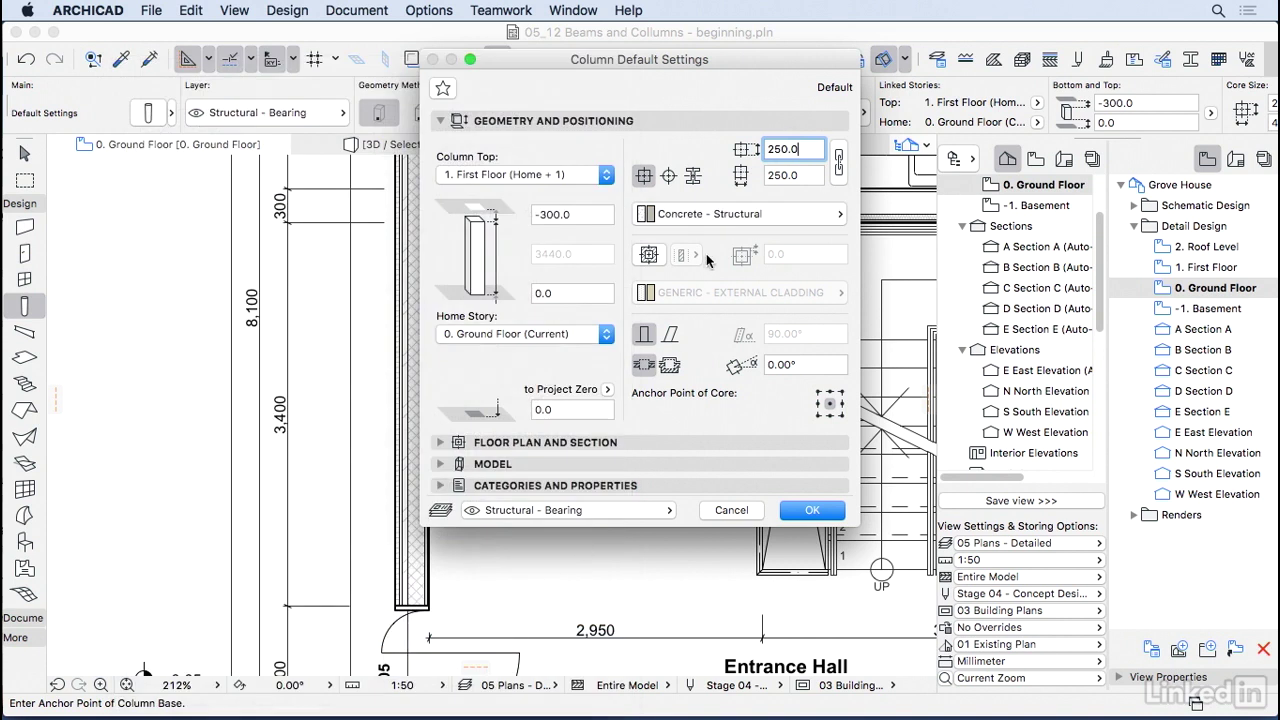
left_click(649, 256)
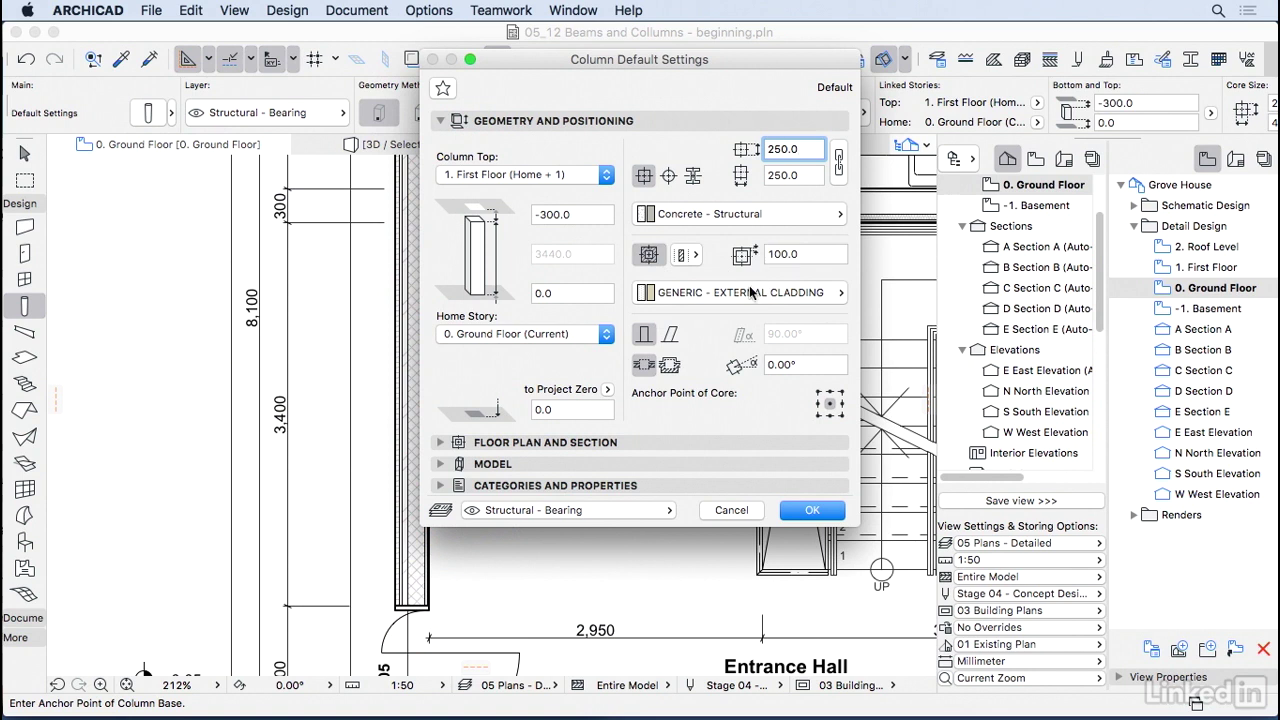
left_click(750, 292)
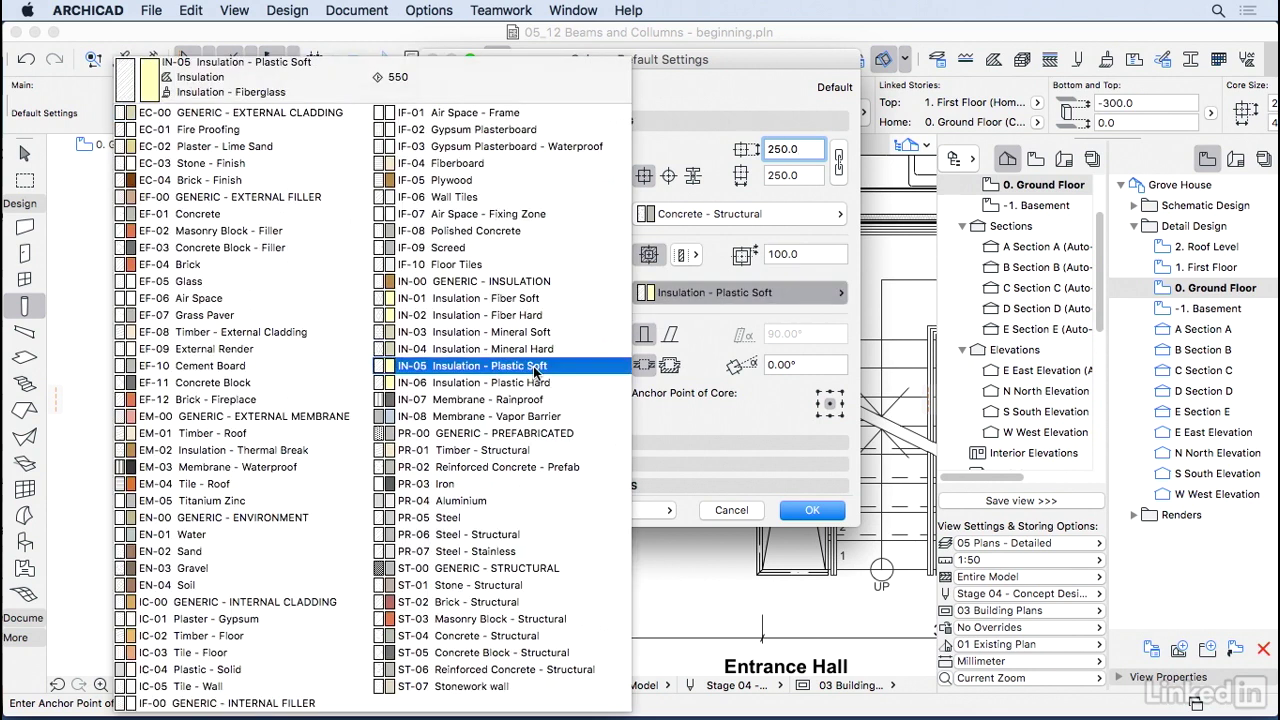
left_click(570, 365)
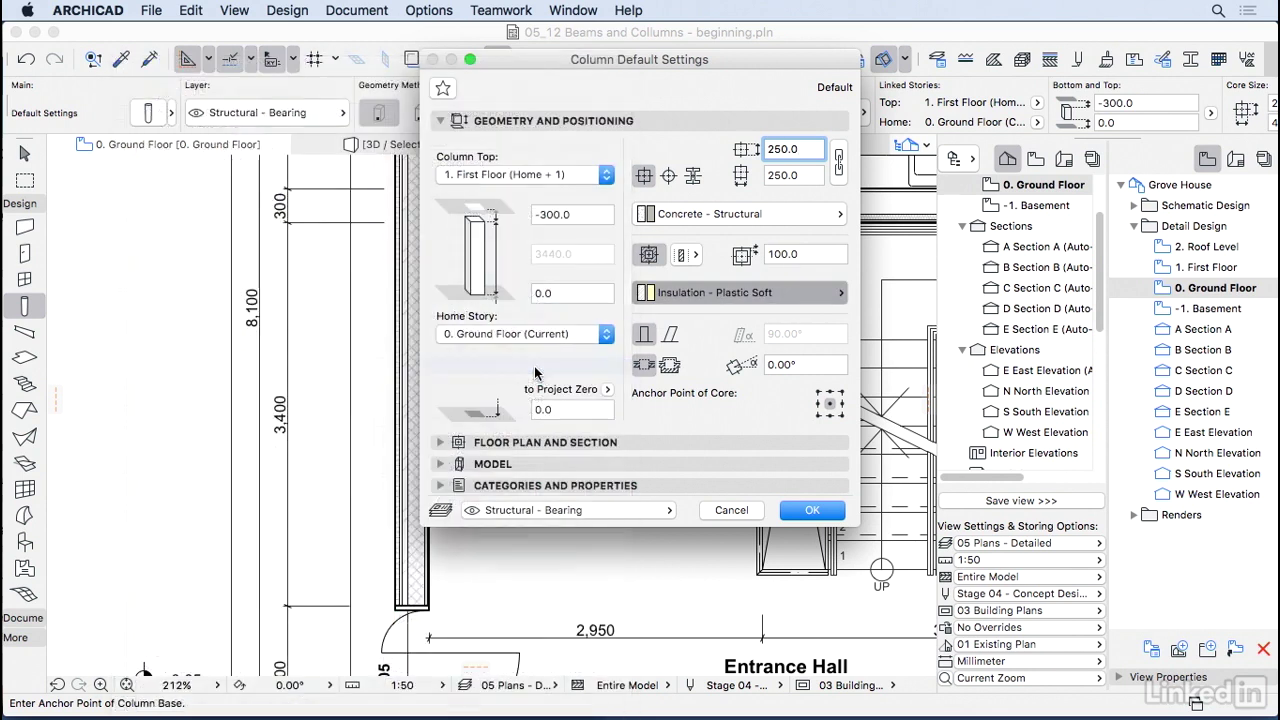
left_click(697, 258)
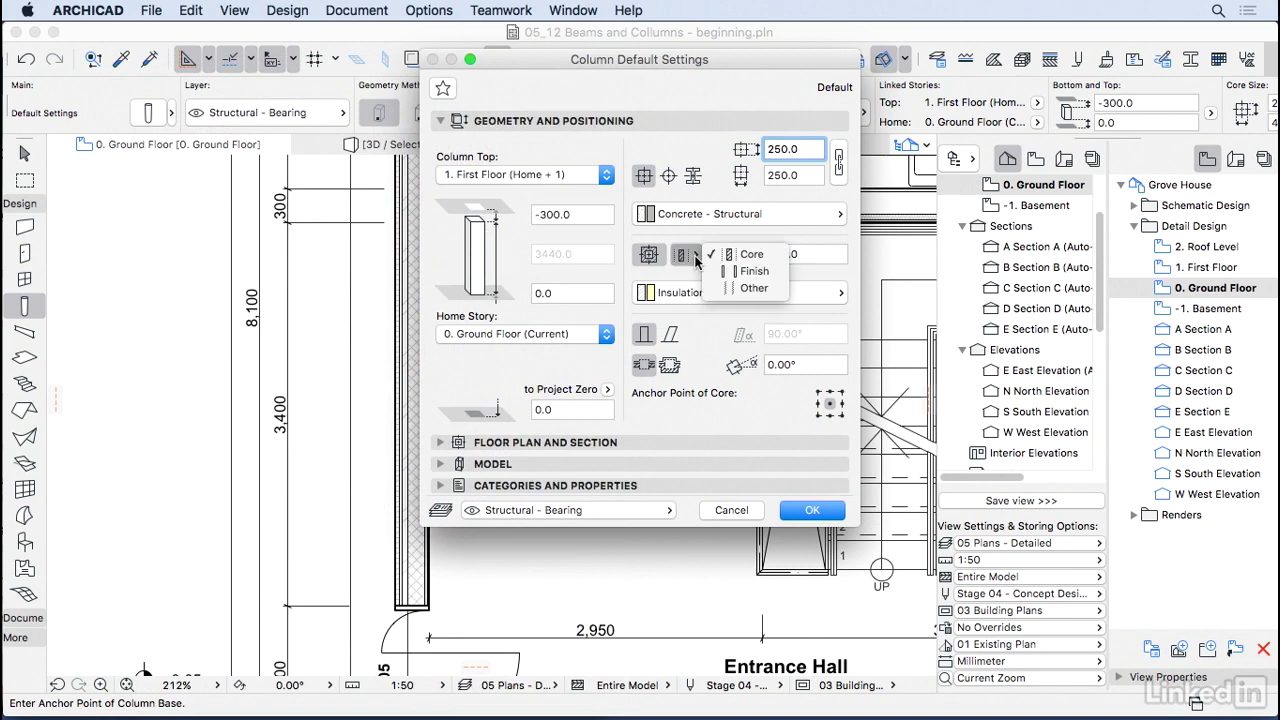
left_click(748, 288)
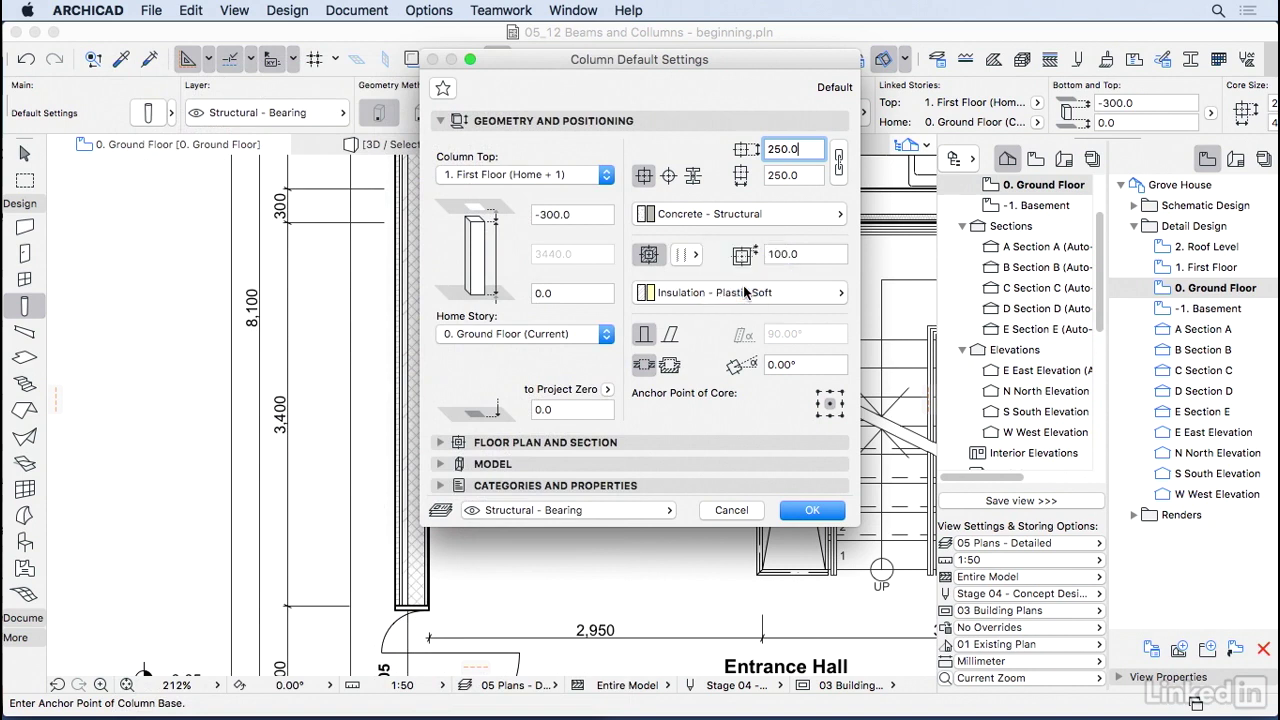
left_click(650, 255)
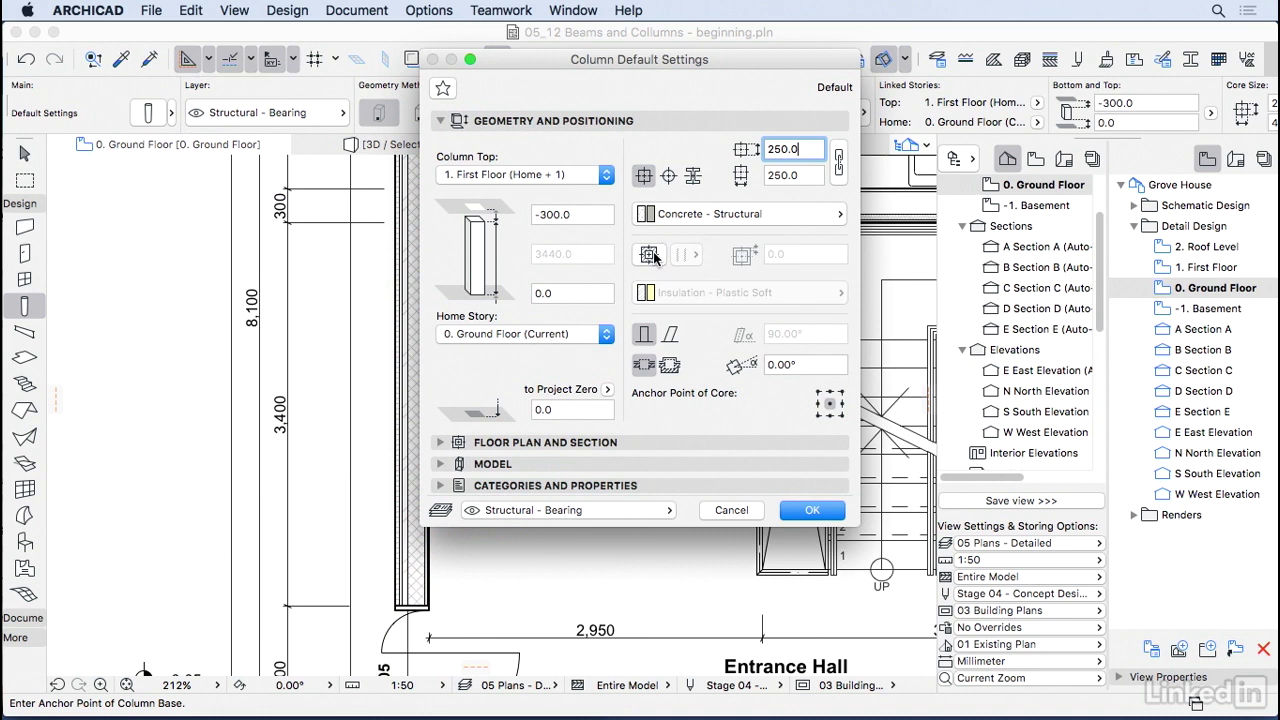
left_click(670, 337)
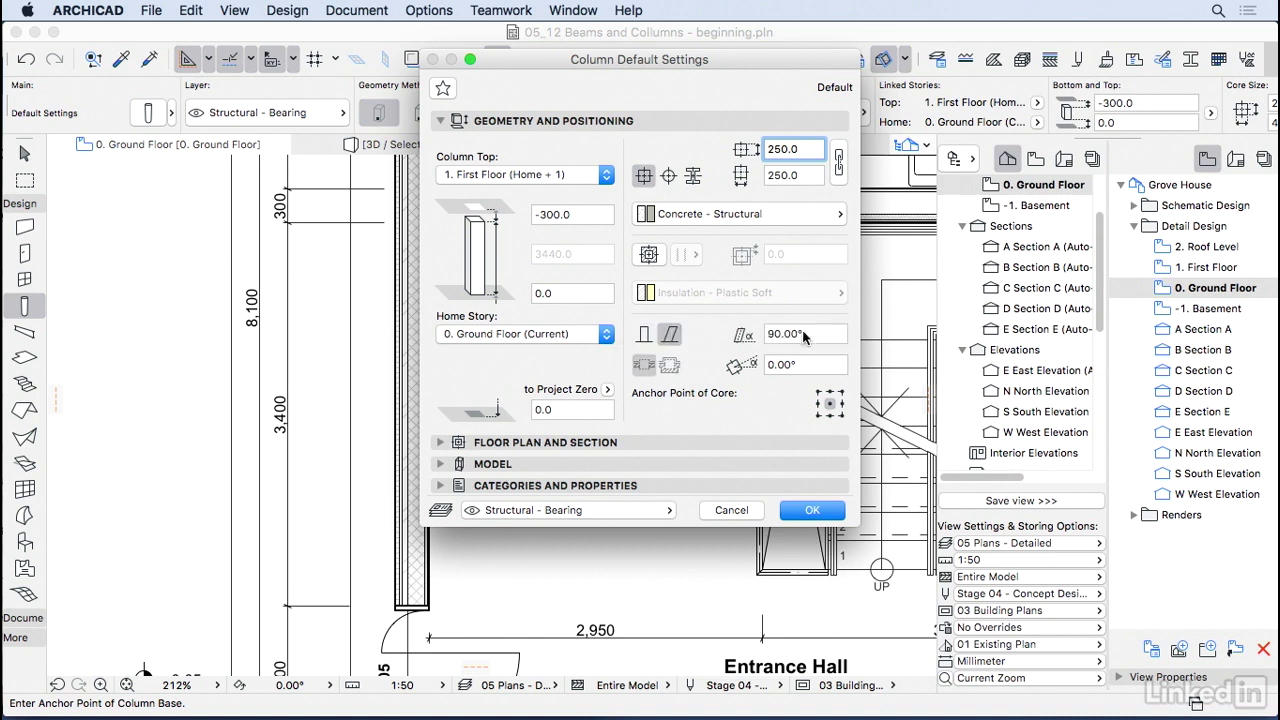
left_click(649, 342)
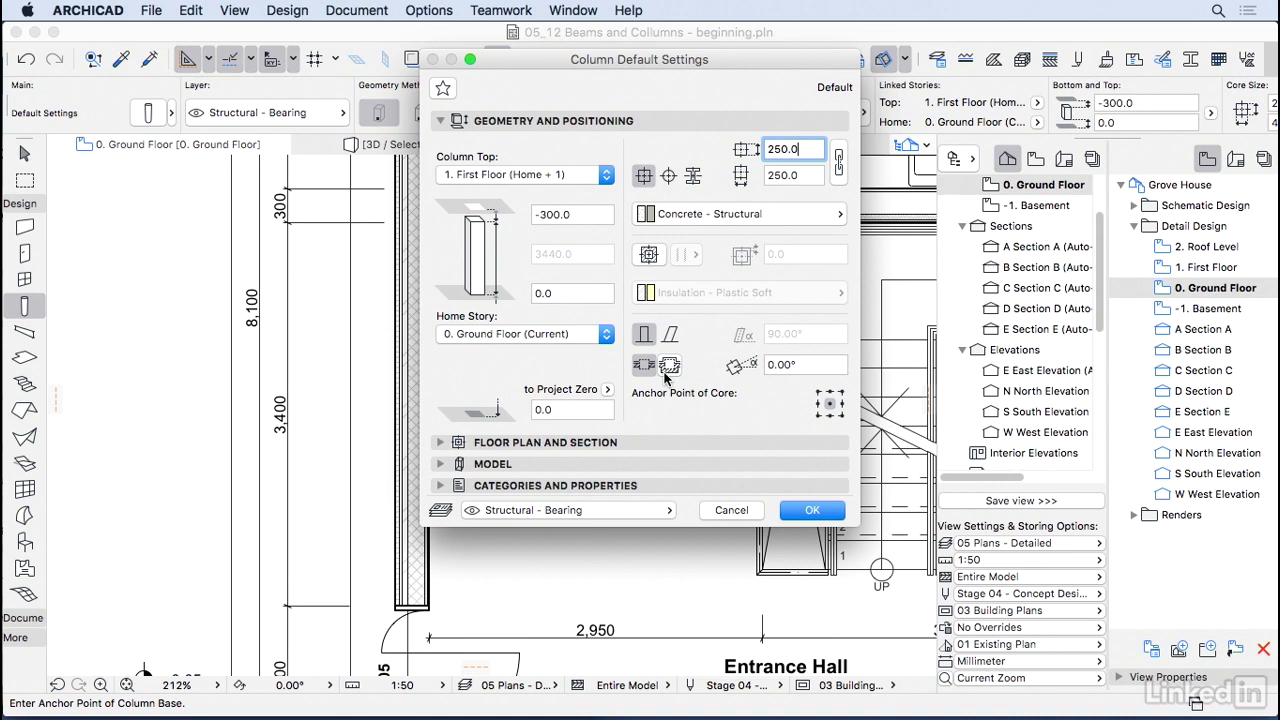
Confirm the column defaults, place a column inside room D.02 and select it.
left_click(812, 511)
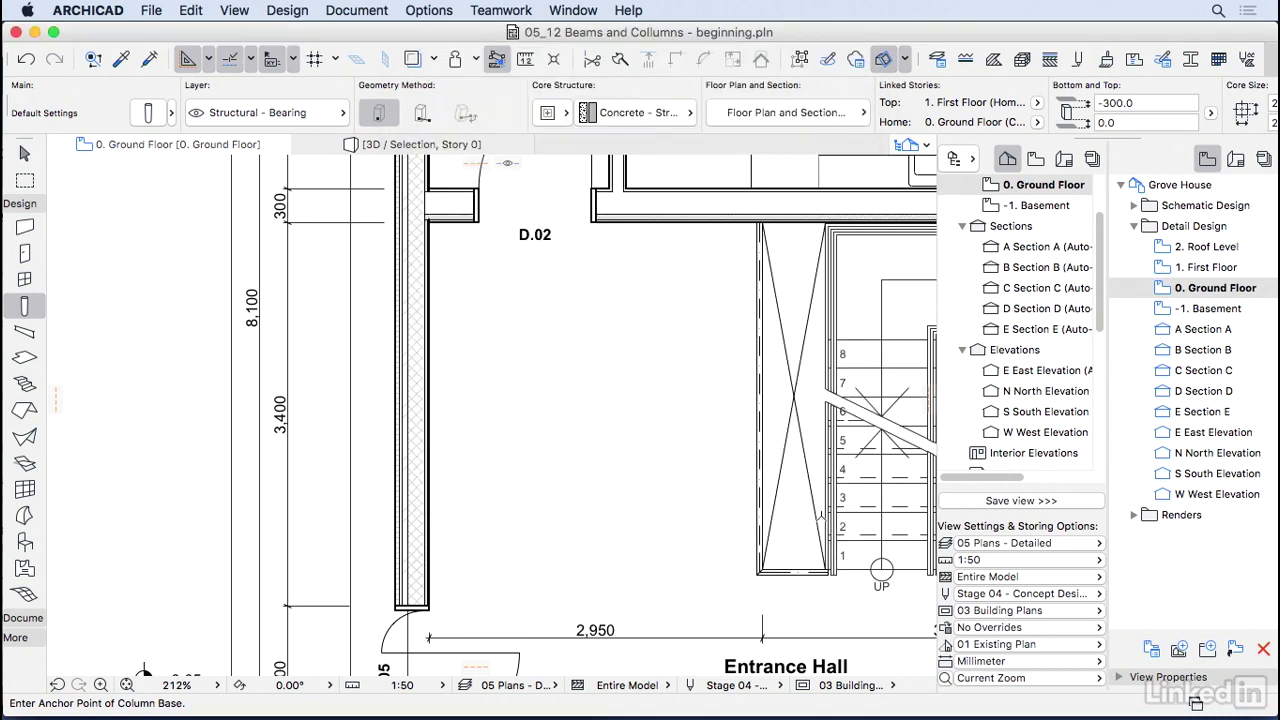
left_click(544, 392)
left_click(24, 153)
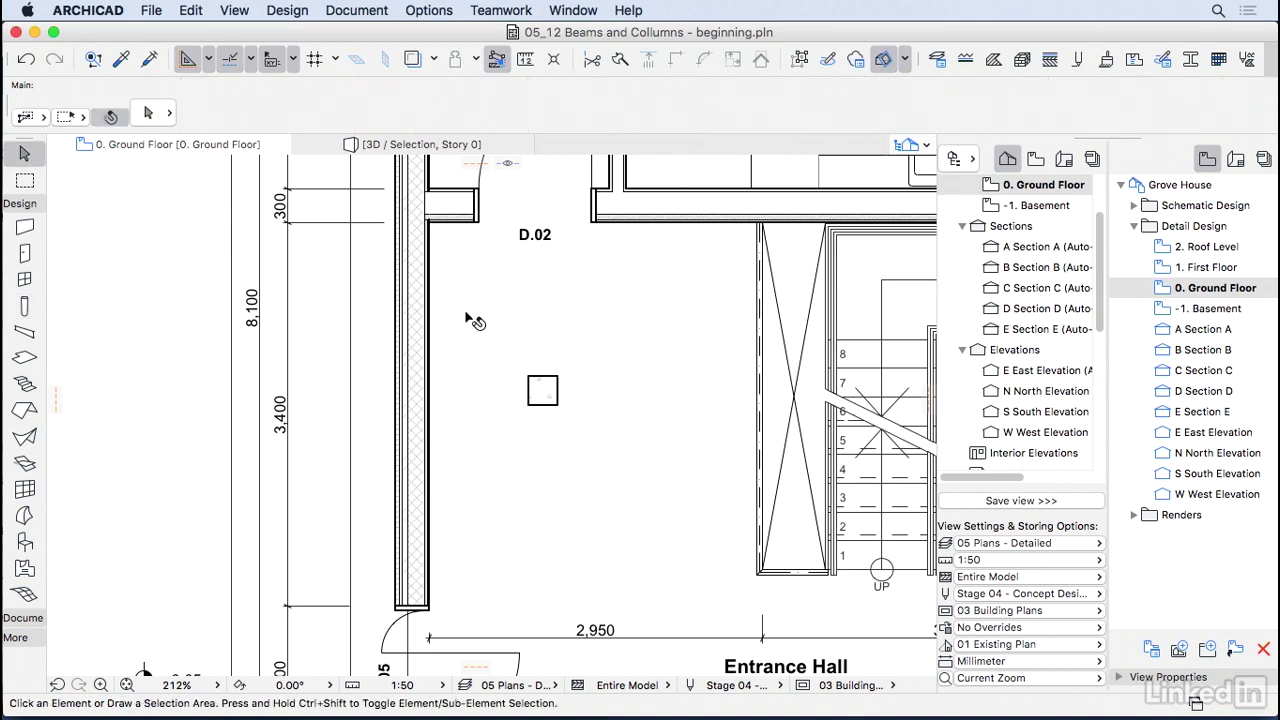
left_click(560, 386)
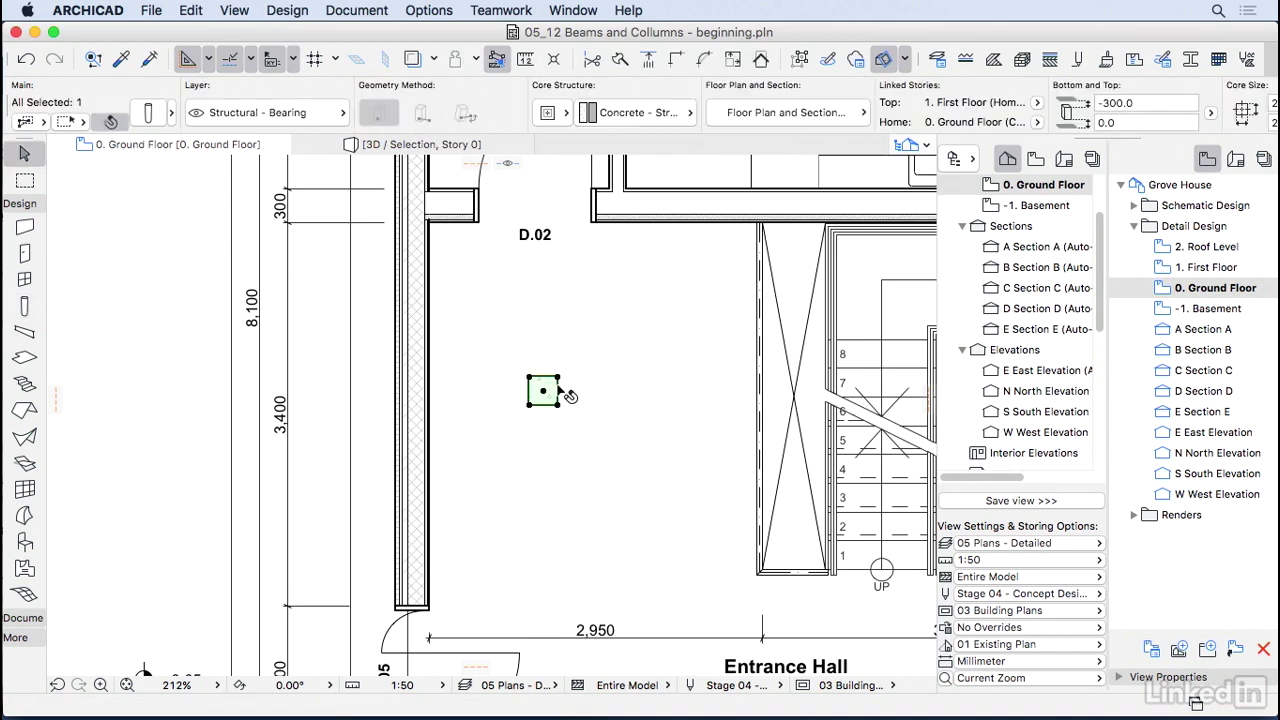
Move the column by its corner onto the wall left of room D.02.
left_click(559, 378)
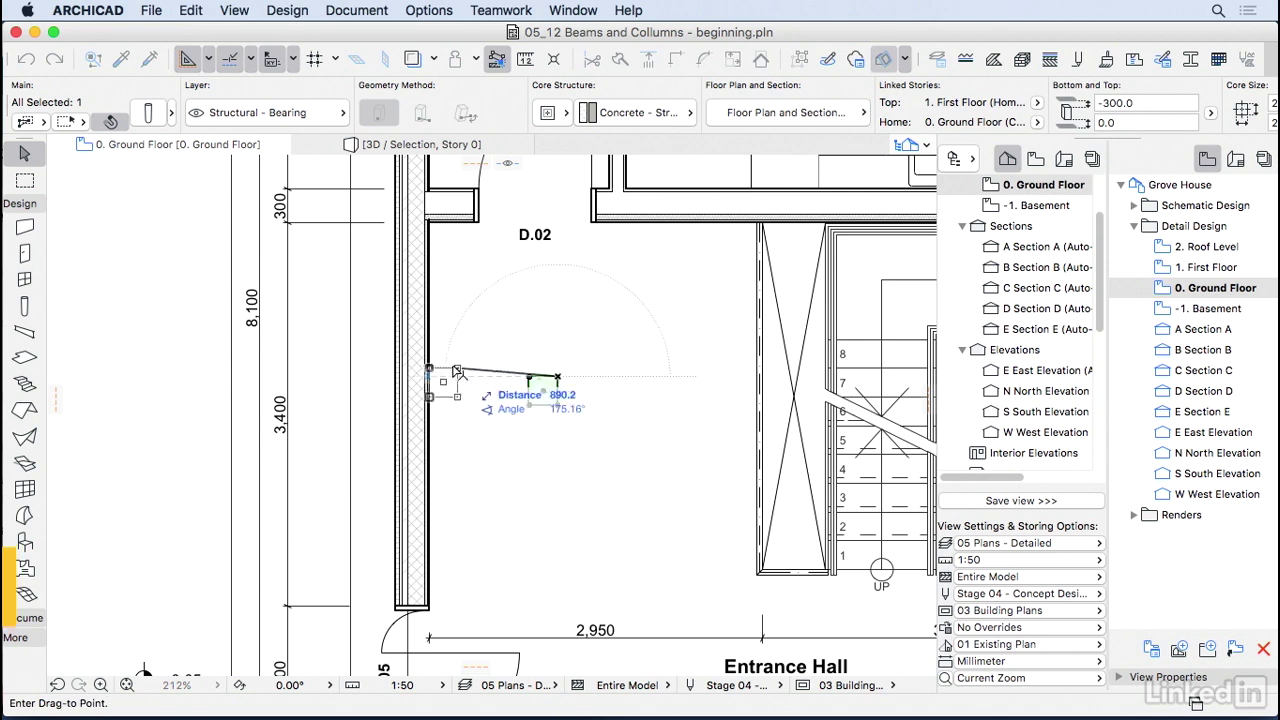
left_click(426, 369)
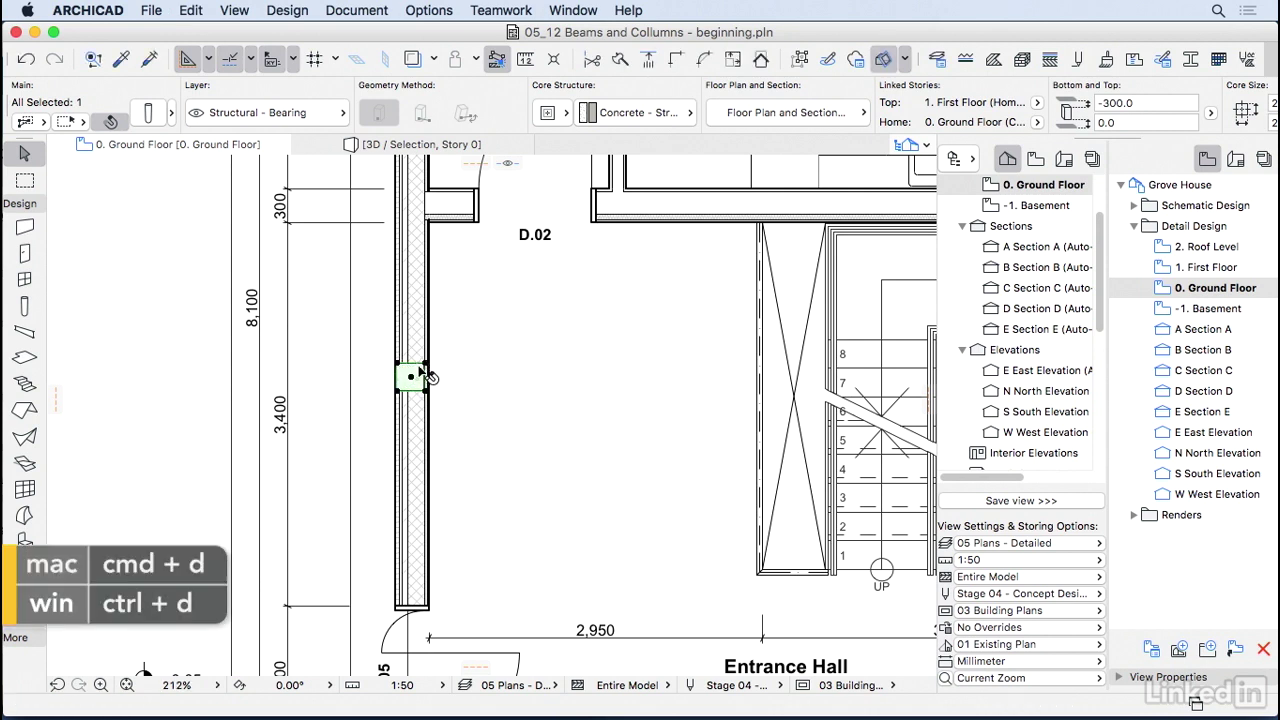
key("Escape")
scroll(413, 380, "up", 5)
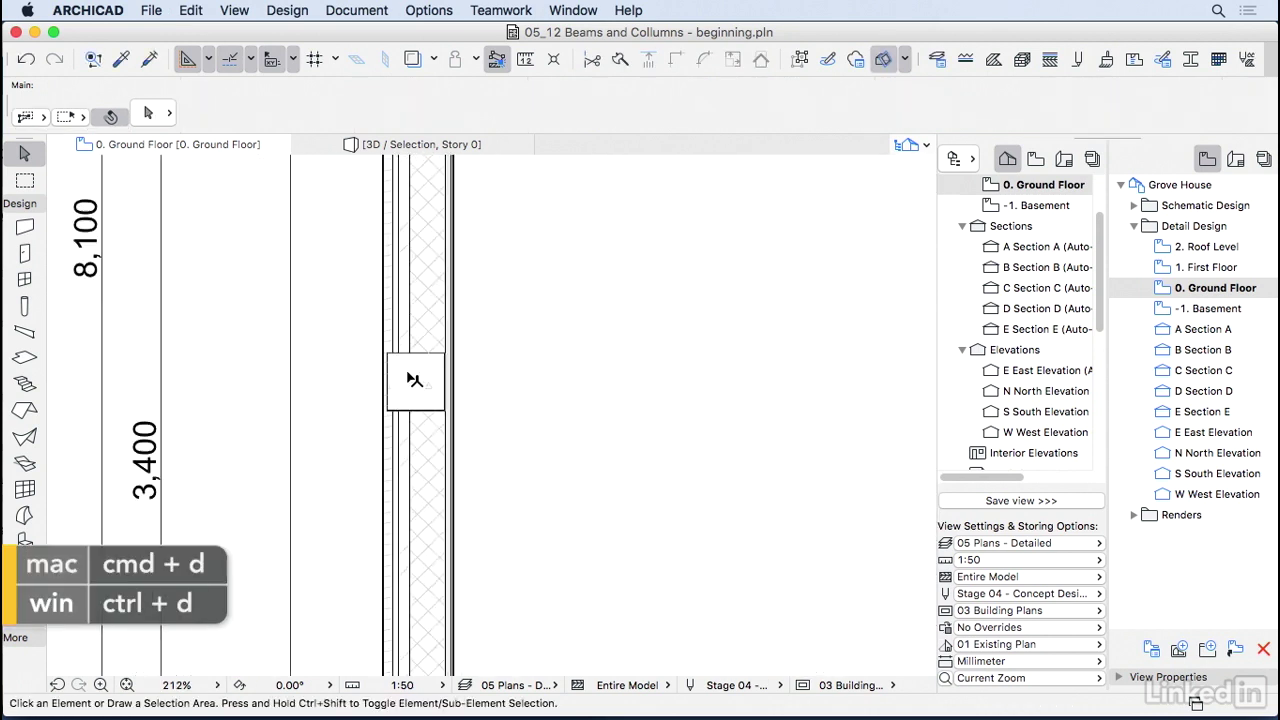
left_click(438, 325)
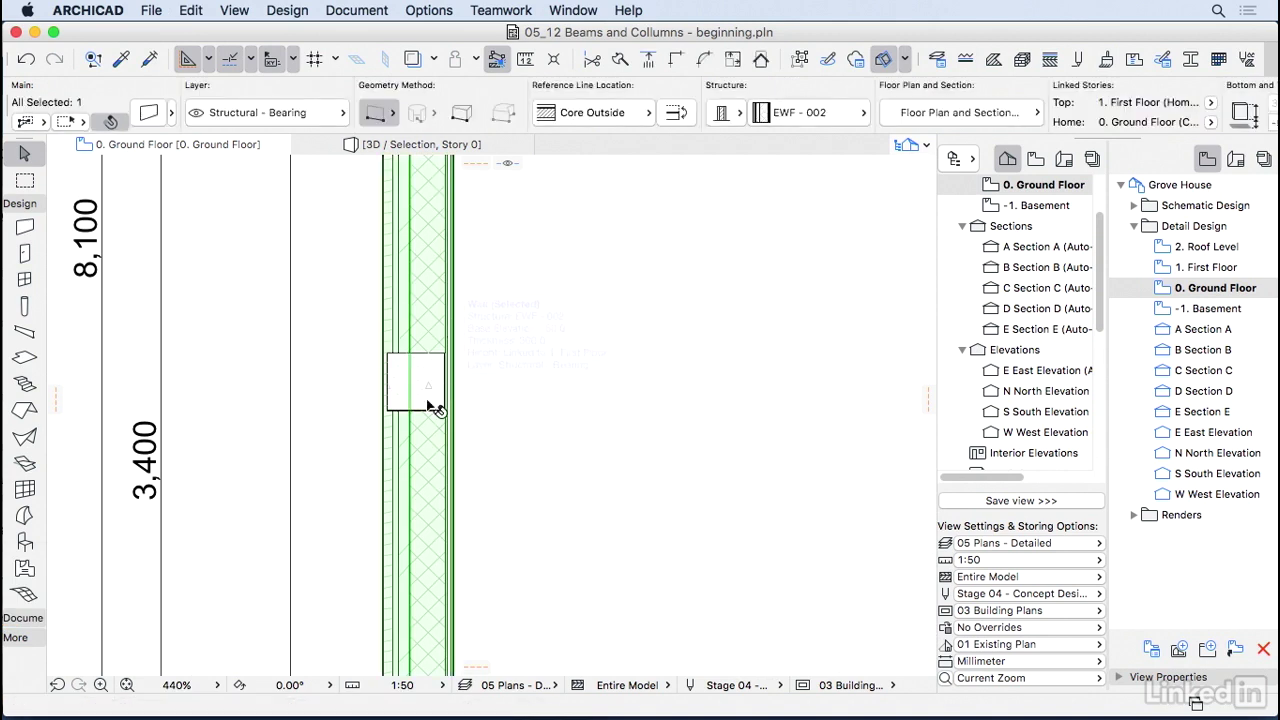
key("Escape")
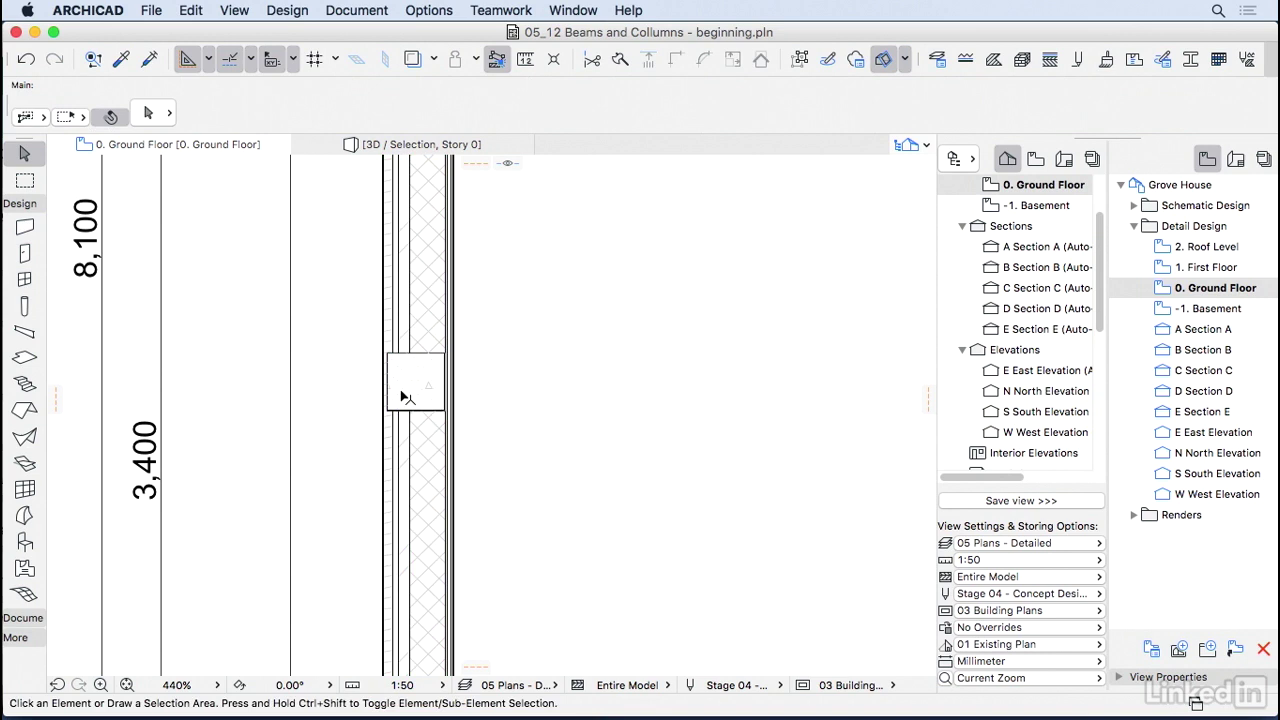
Select the column inside the wall and review its settings without changes.
left_click(425, 392)
left_click(428, 385)
left_click(438, 392)
left_click(440, 397)
double_click(447, 414)
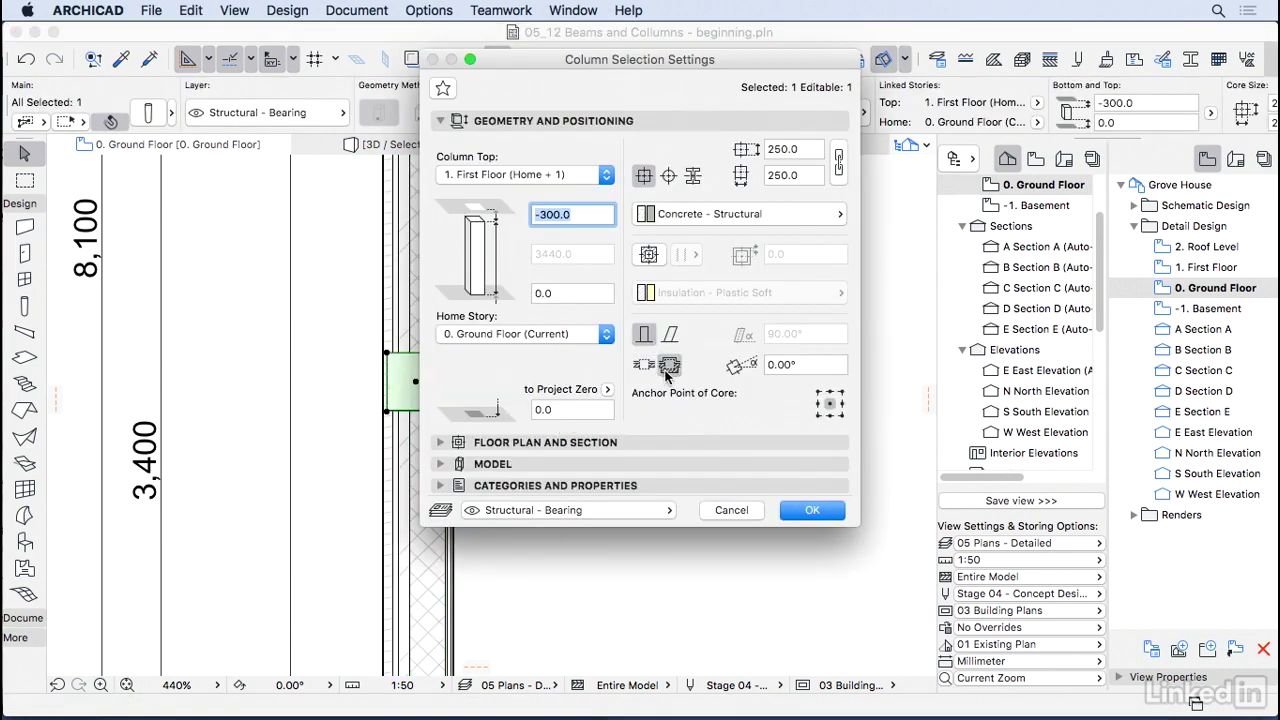
left_click(810, 510)
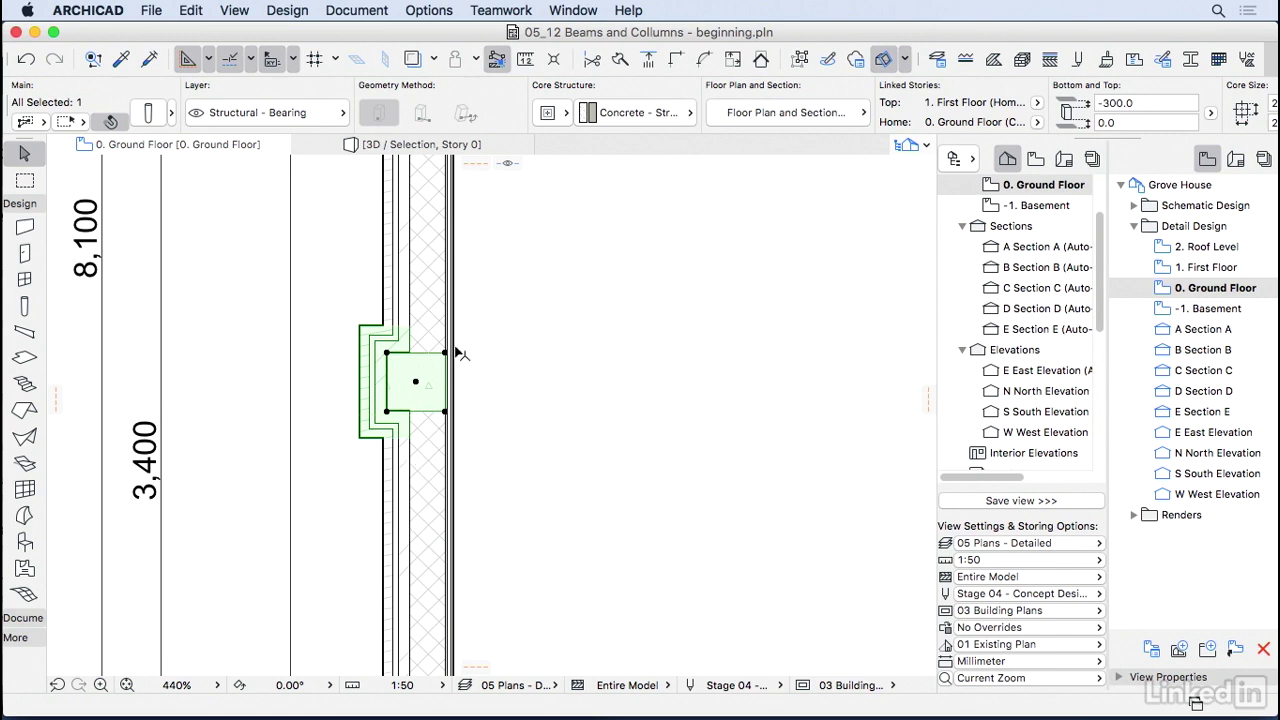
scroll(490, 395, "left", 4)
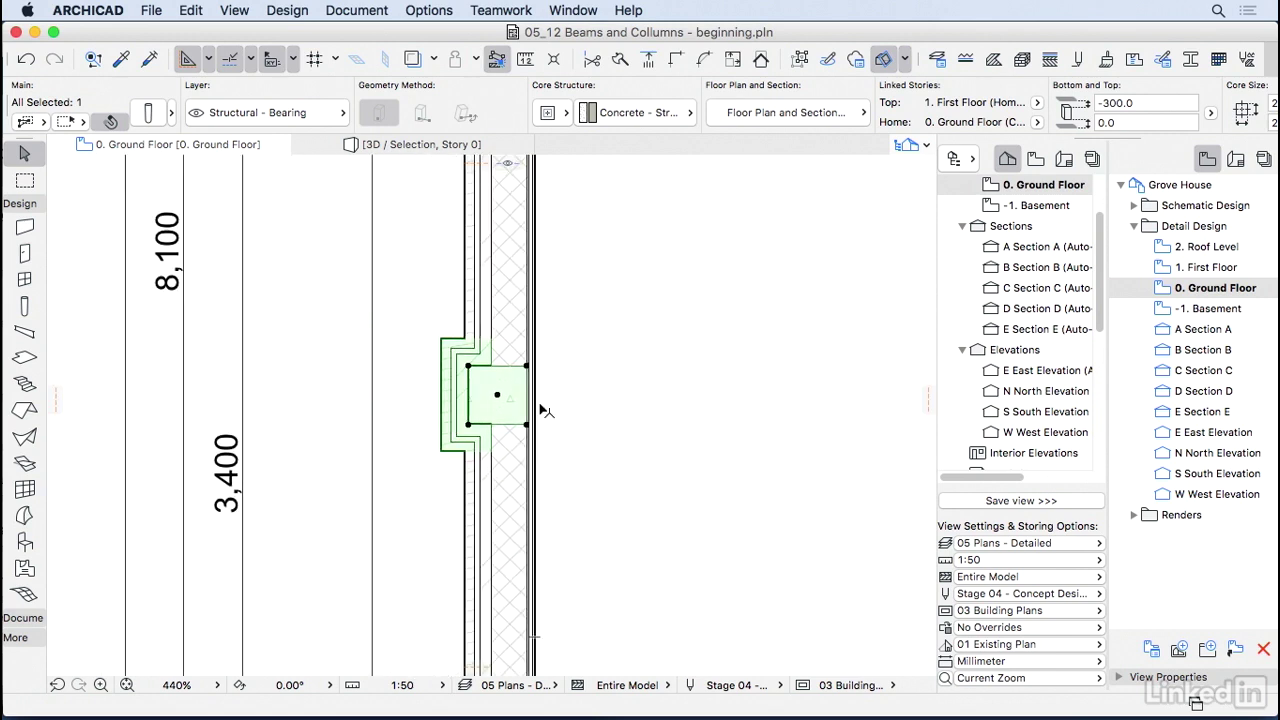
key("super+t")
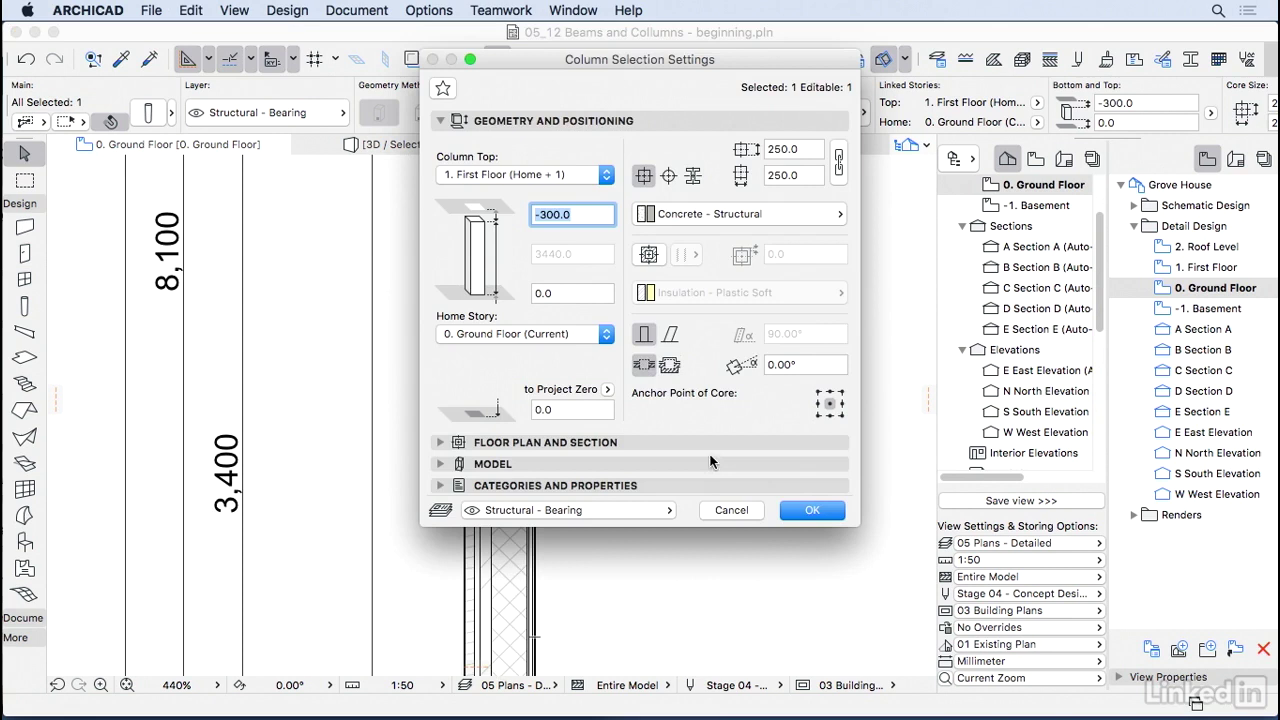
left_click(806, 511)
key("Escape")
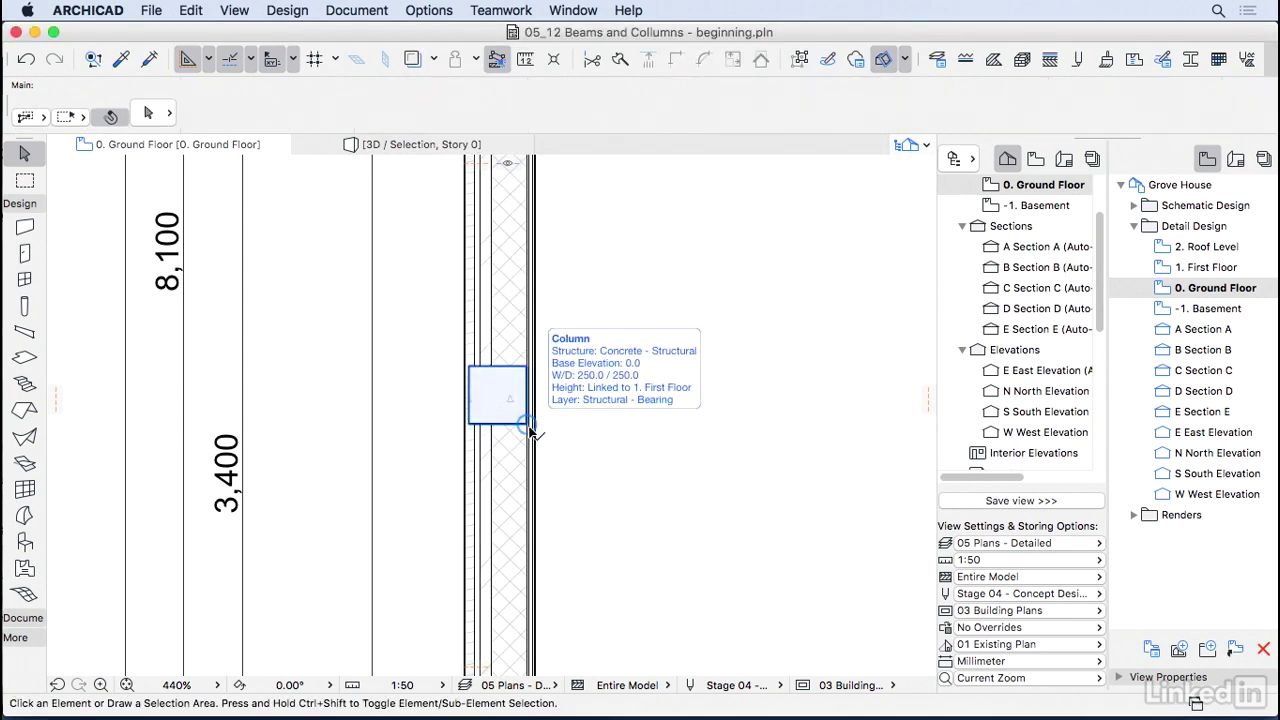
Draw a horizontal beam across the wall through the square column.
left_click(25, 332)
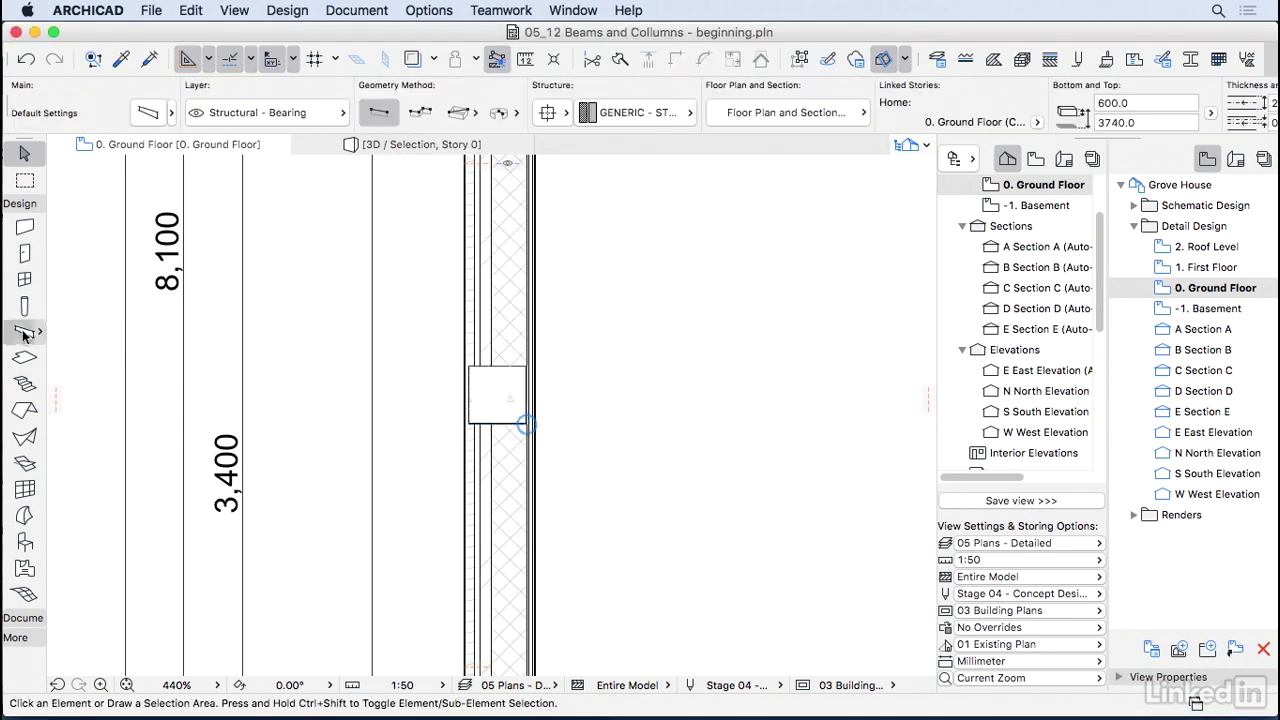
left_click(387, 390)
left_click(810, 390)
scroll(771, 400, "down", 5)
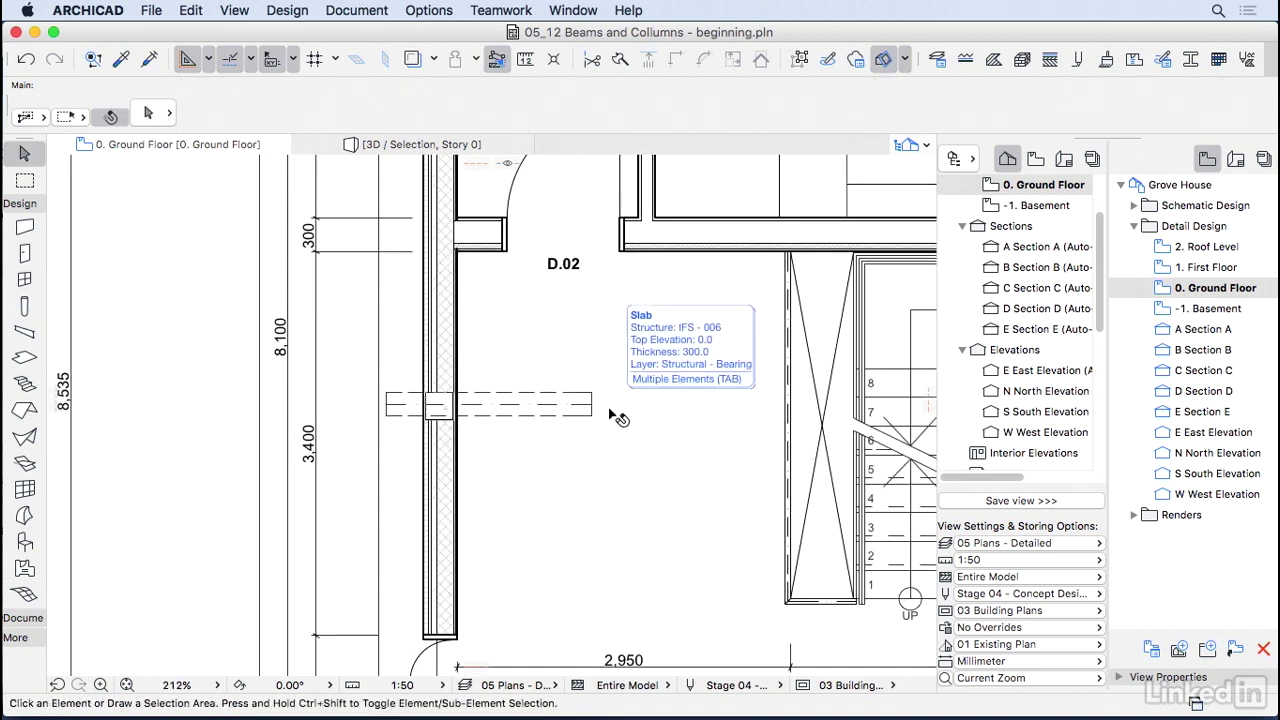
Create new layers 'Structural - Beams' and 'Structural - Columns' in Layer Settings.
key("super+l")
left_click(915, 264)
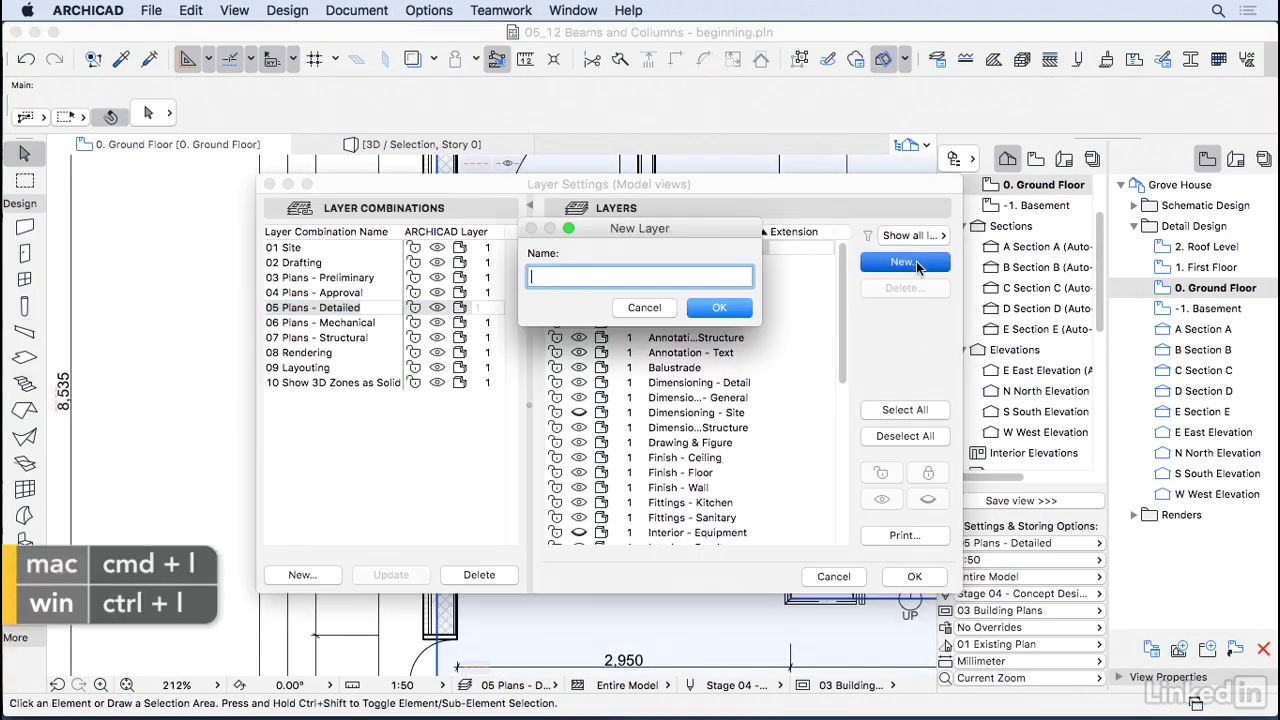
type("Structural - ")
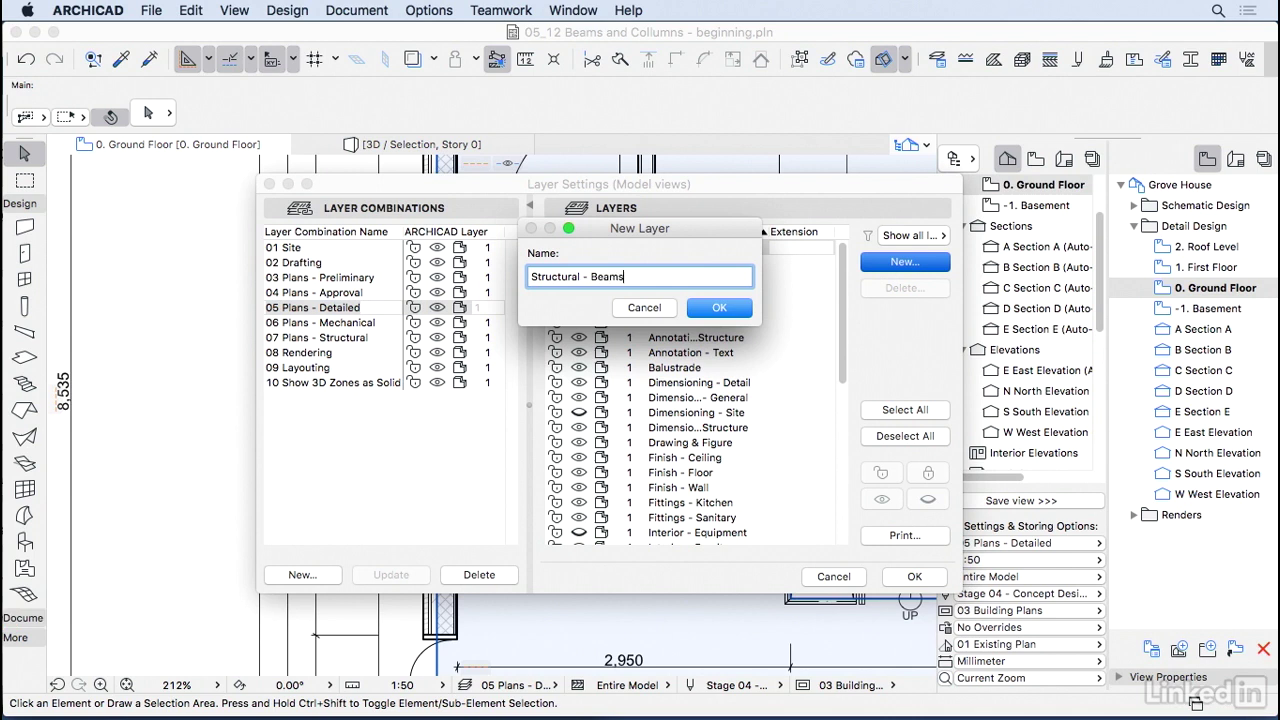
type("Beams")
key("Return")
left_click(910, 268)
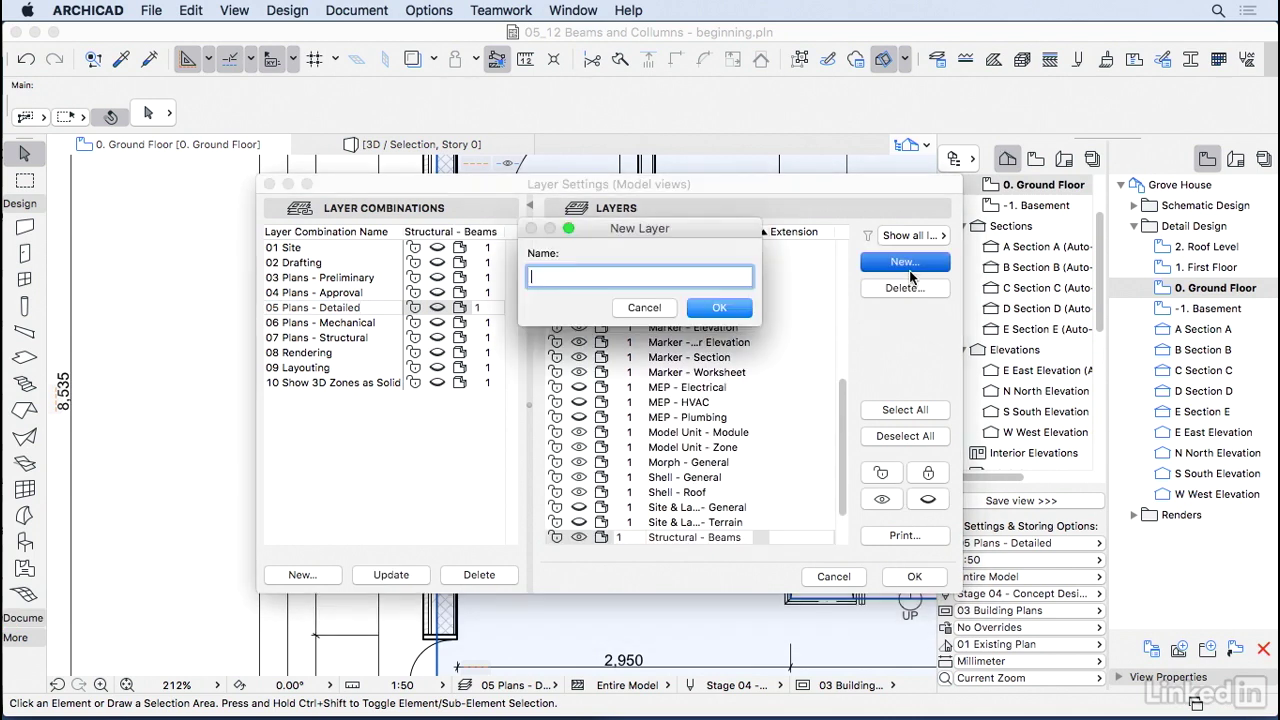
type("Structural - Columns")
key("Return")
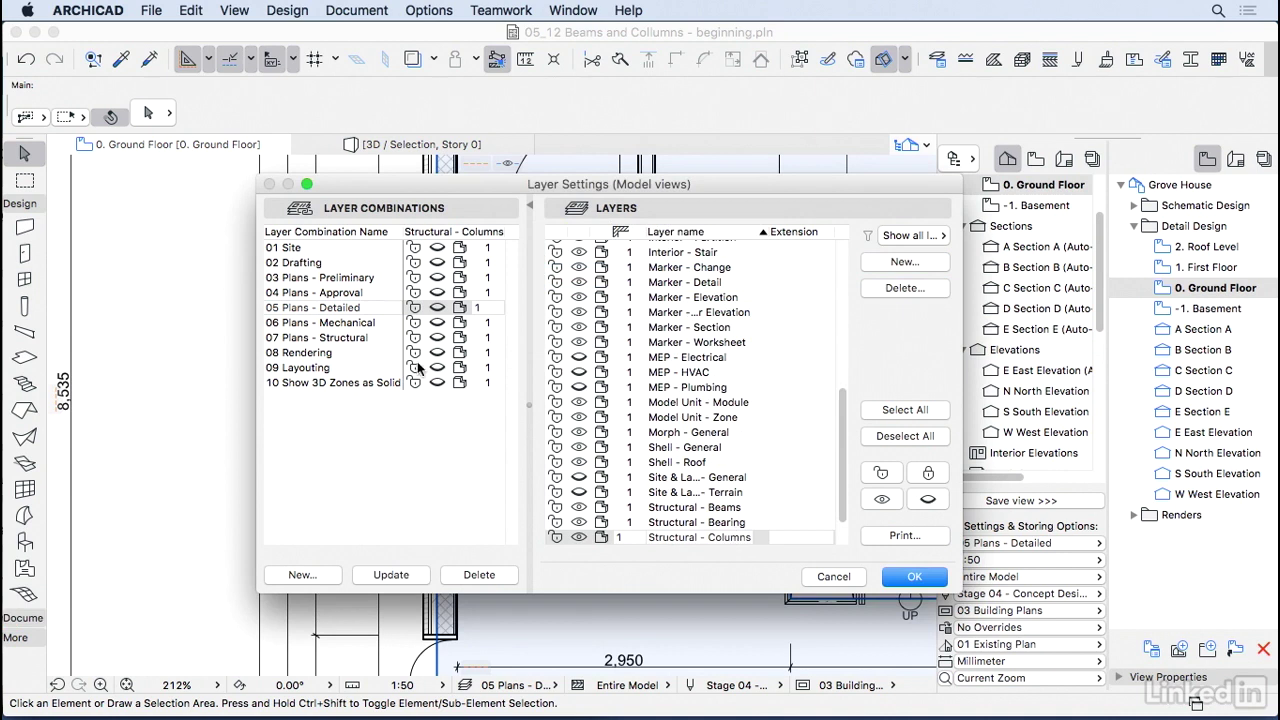
Review Structural - Beams visibility across layer combinations 02 Drafting through 08 Rendering.
left_click(441, 289)
left_click(441, 280)
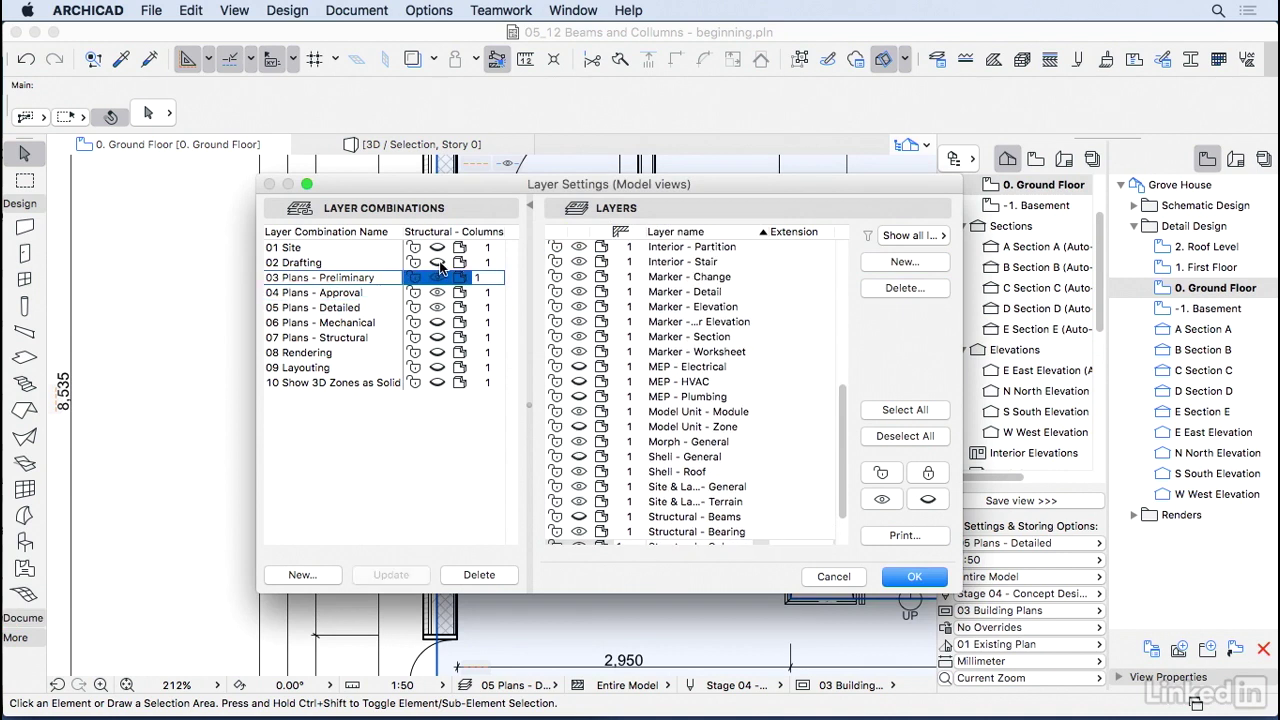
left_click(441, 263)
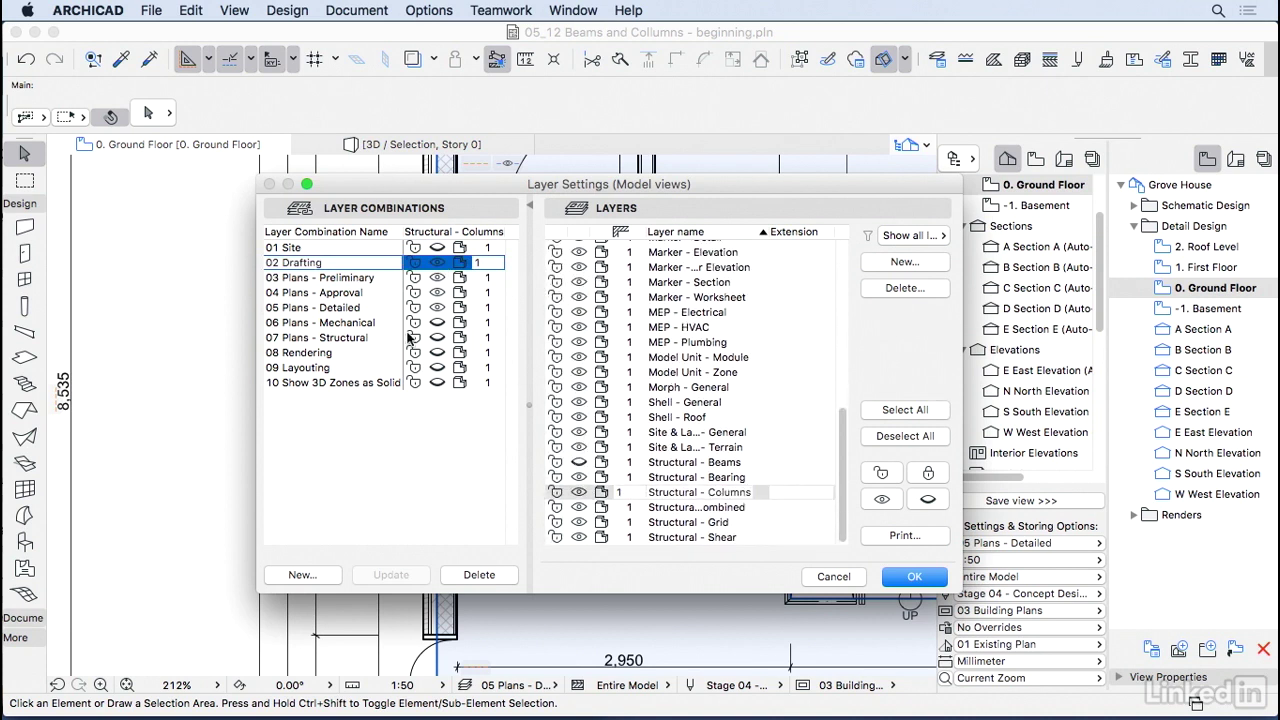
left_click(440, 323)
left_click(441, 338)
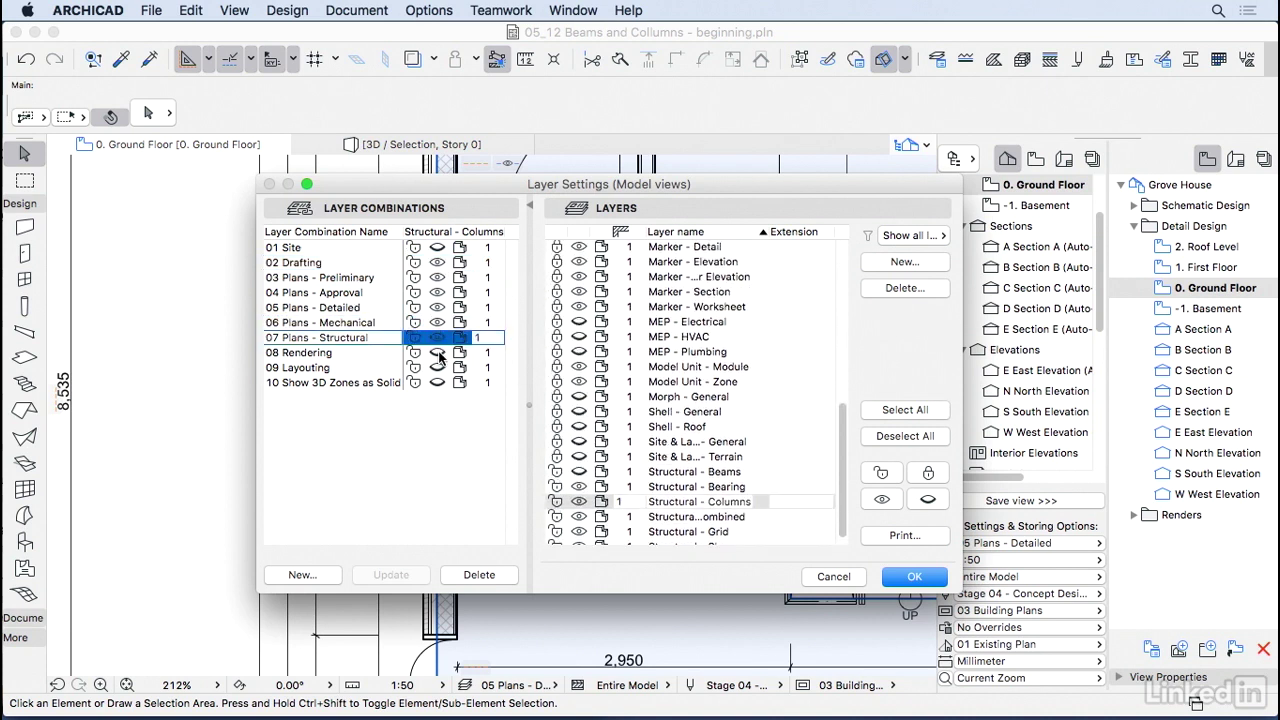
left_click(440, 355)
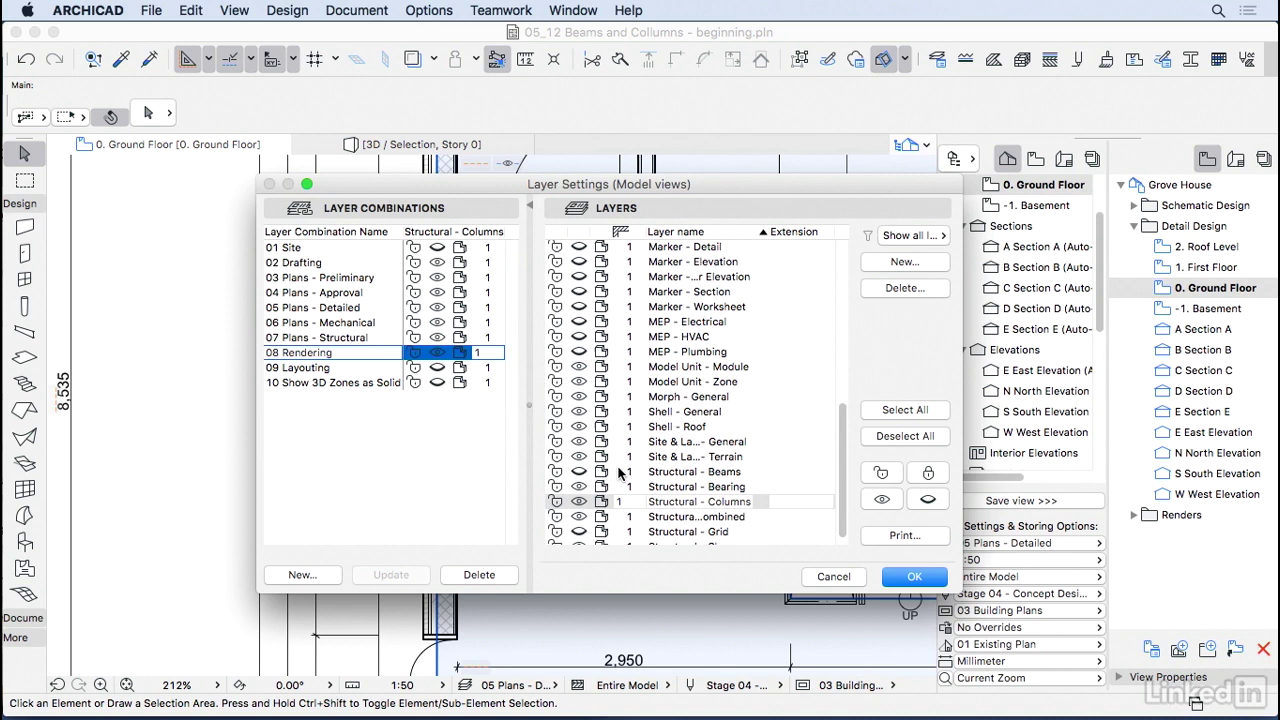
scroll(622, 474, "down", 1)
left_click(673, 464)
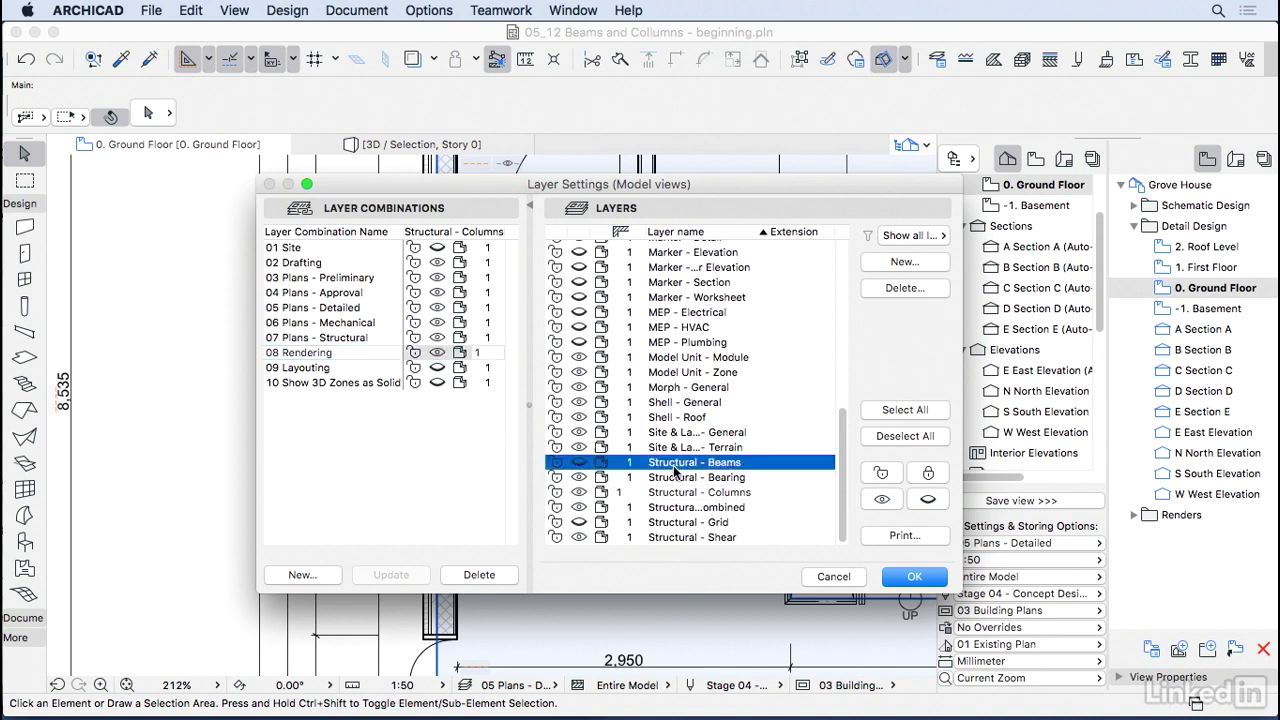
left_click(438, 356)
left_click_drag(584, 187, 846, 205)
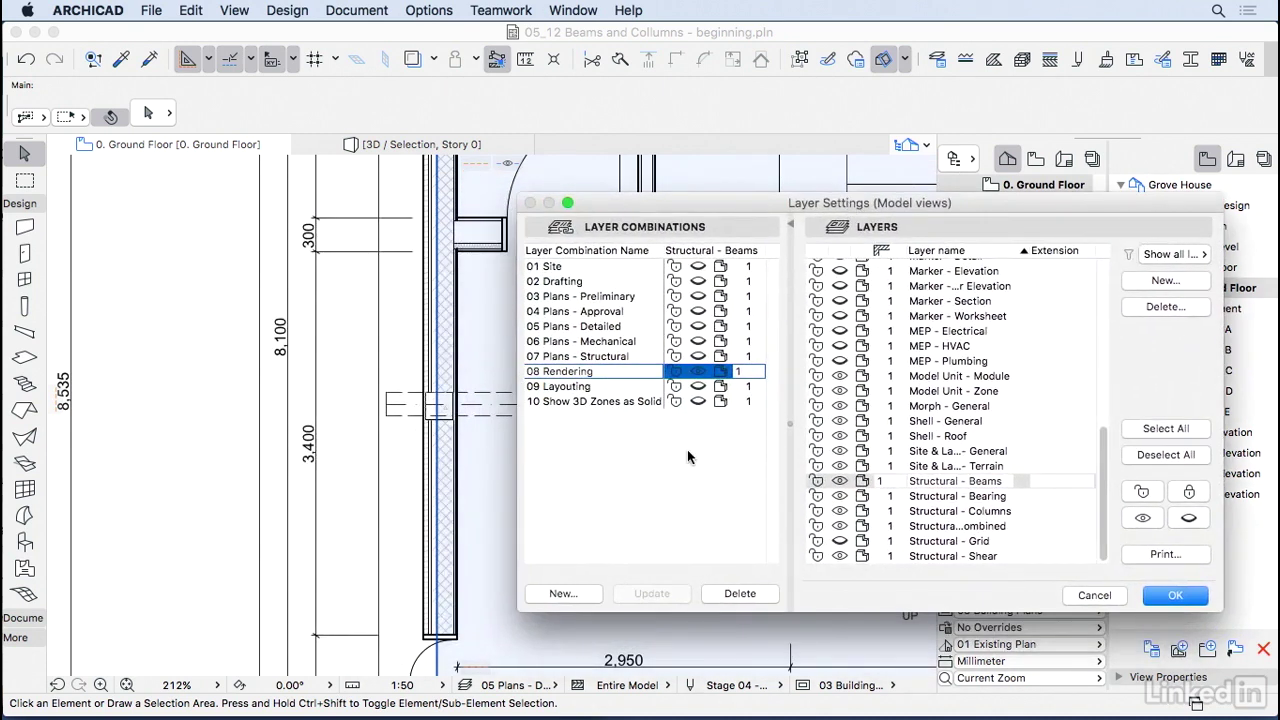
Create a '05.1 Sections - Detailed' layer combination based on 05 Plans - Detailed.
left_click(563, 327)
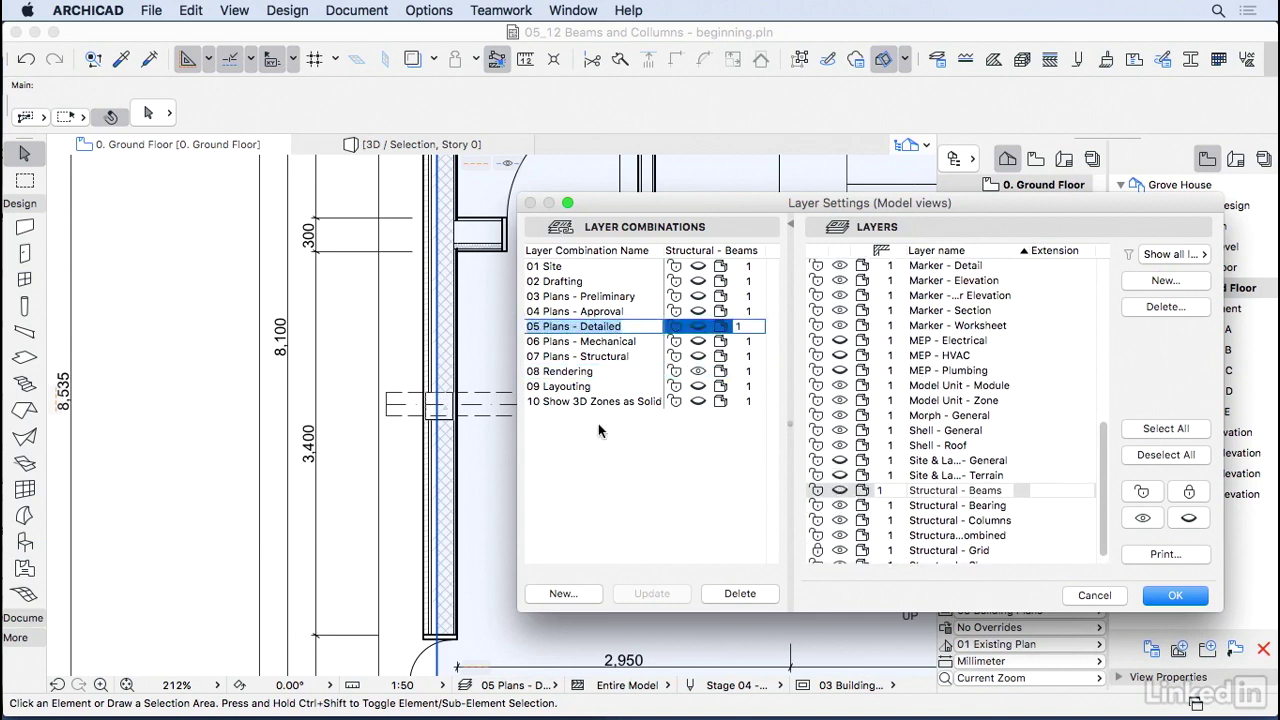
left_click(563, 594)
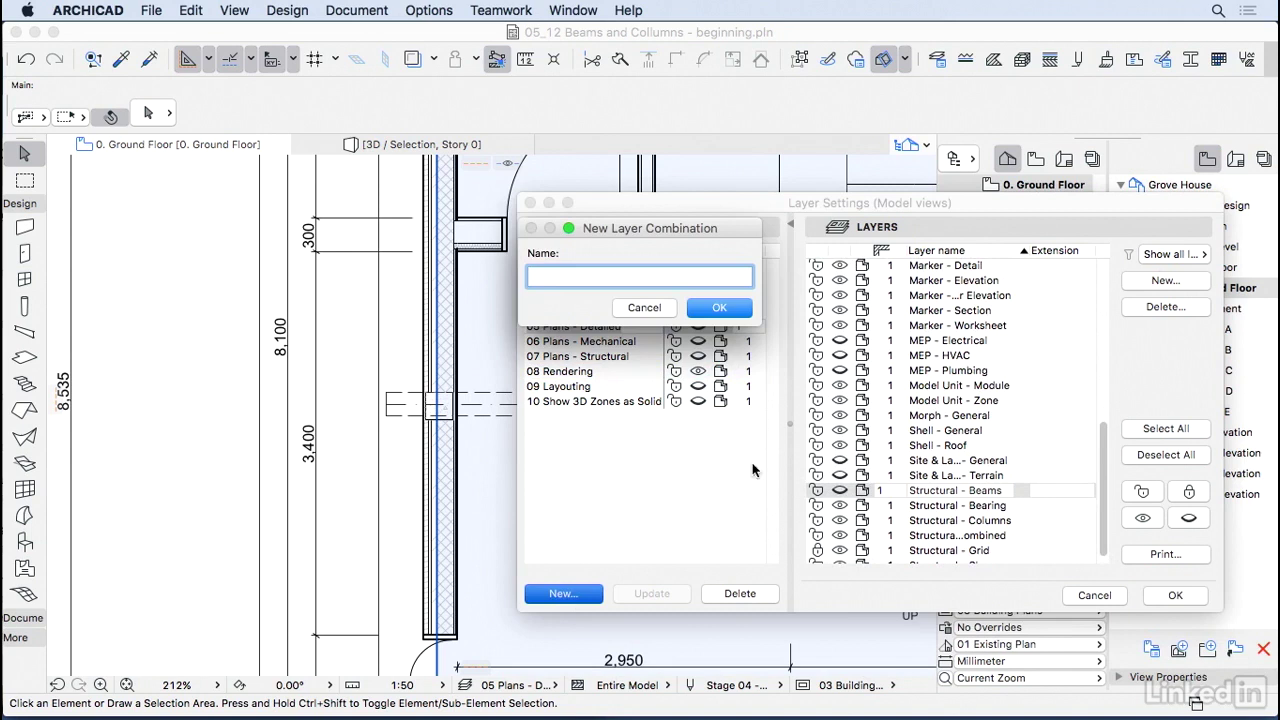
left_click_drag(674, 230, 698, 296)
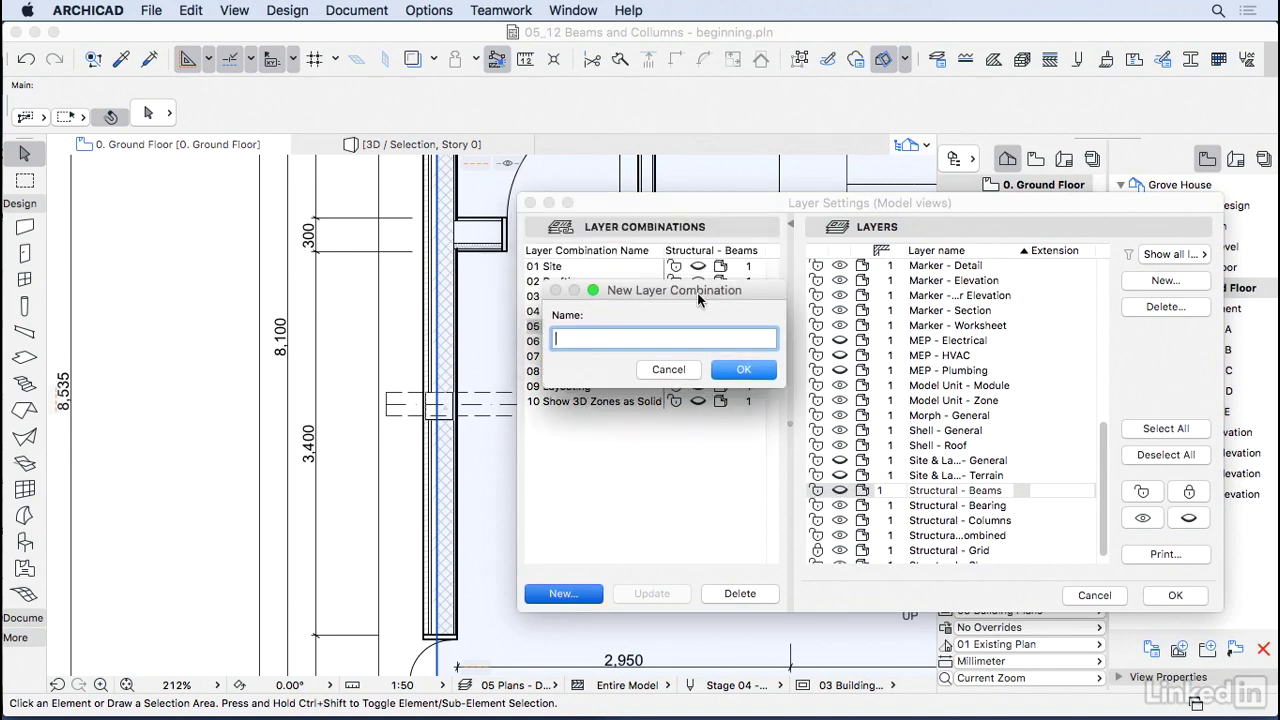
type("05.1 Sections - Detailed")
left_click(744, 369)
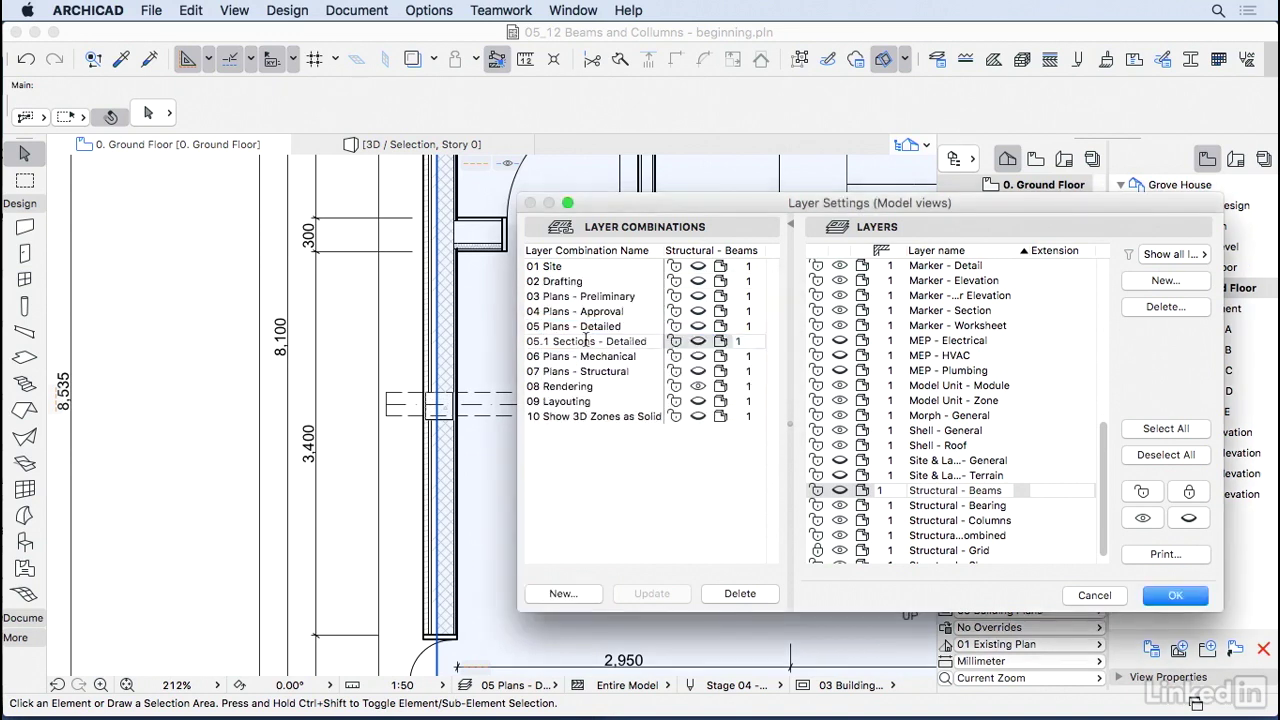
Make Structural - Beams visible in the 05.1 combination and update it.
left_click(843, 495)
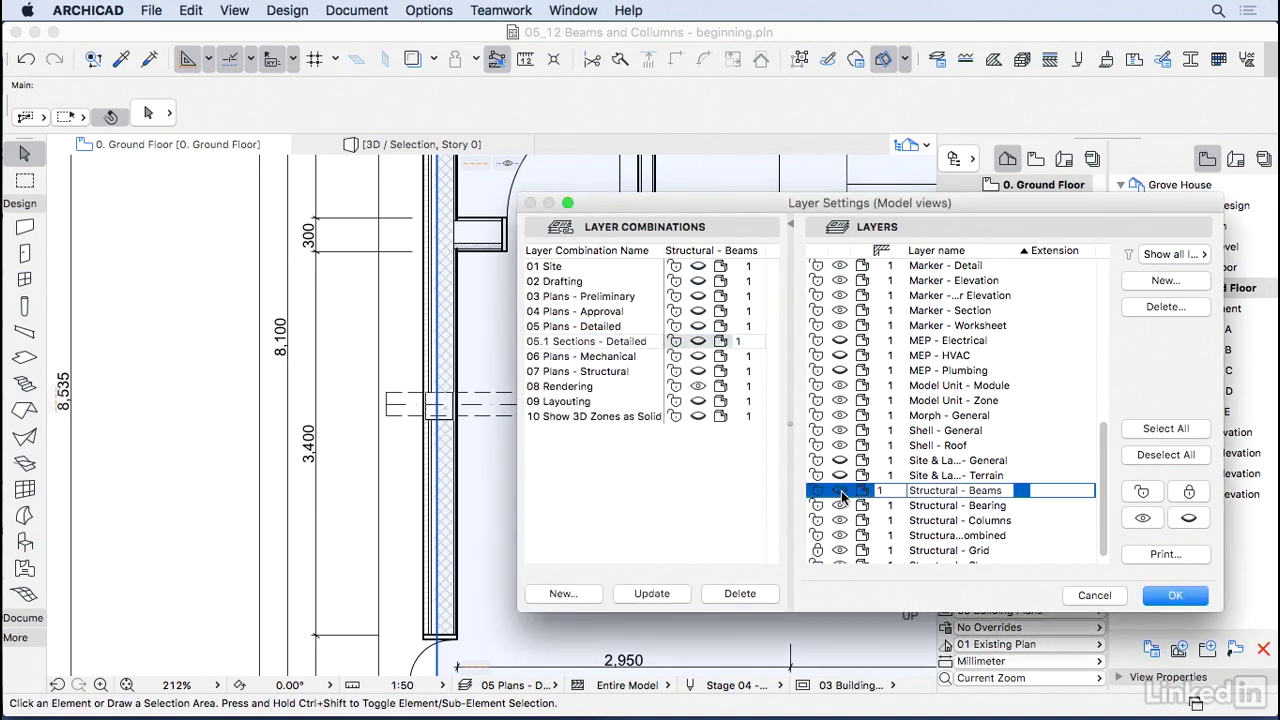
left_click(648, 603)
left_click(975, 521)
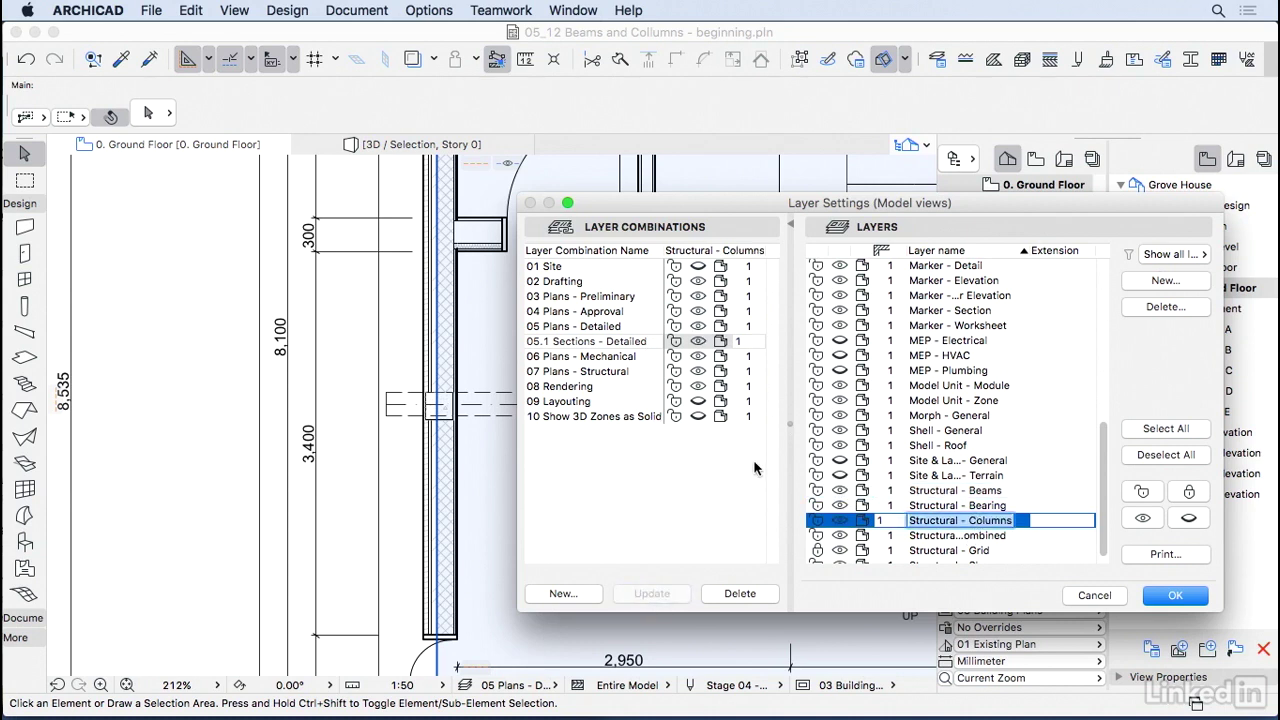
left_click(959, 492)
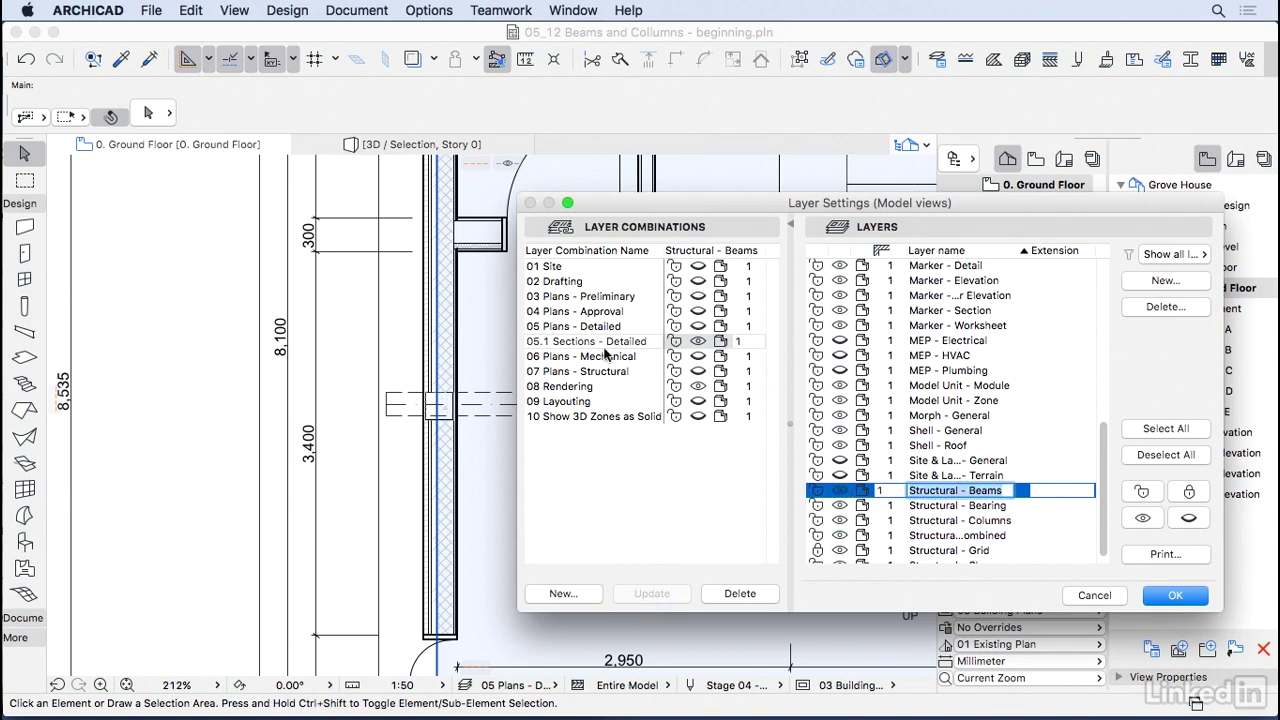
Apply the layer settings and move the crossing beam to the Structural - Beams layer.
left_click(1152, 597)
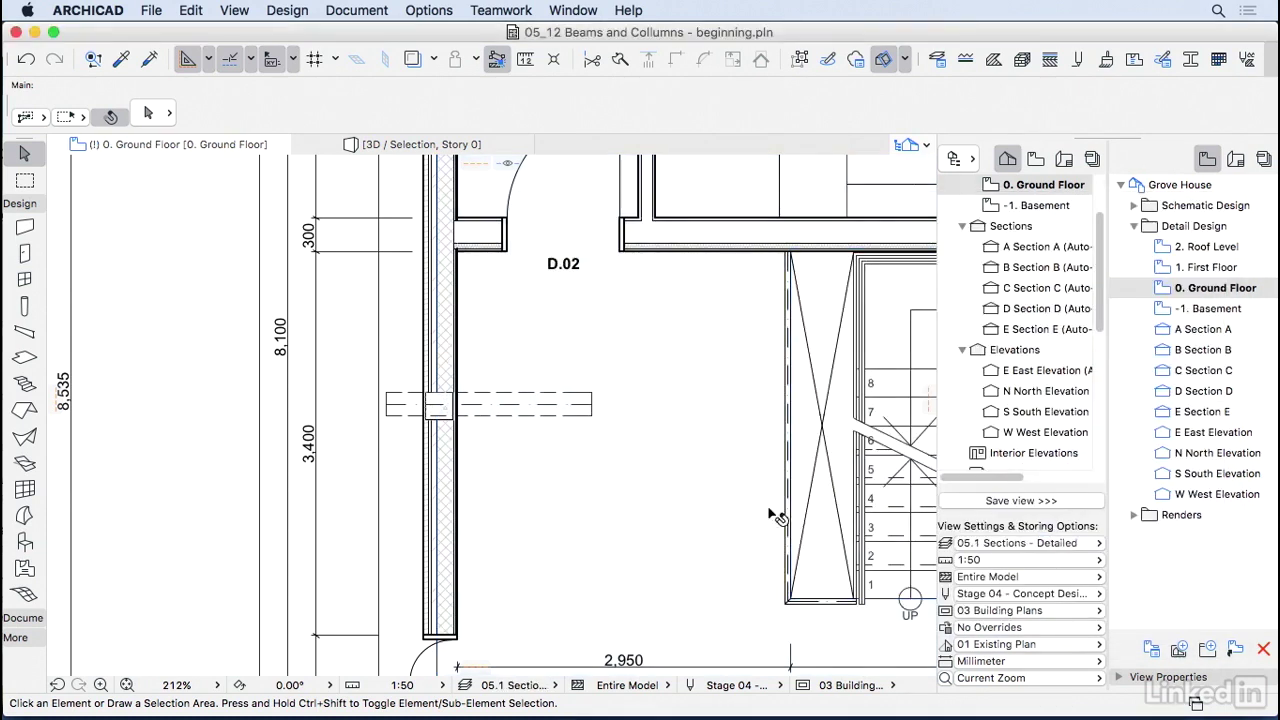
left_click(578, 407)
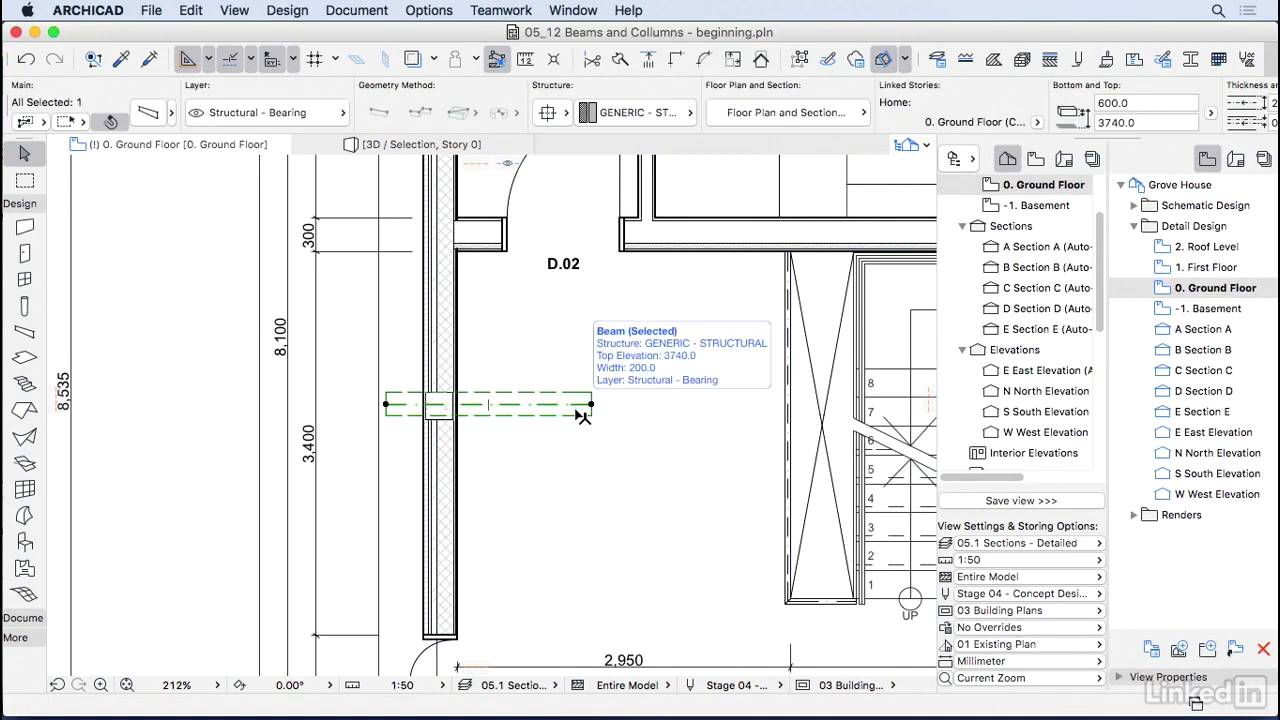
left_click(265, 112)
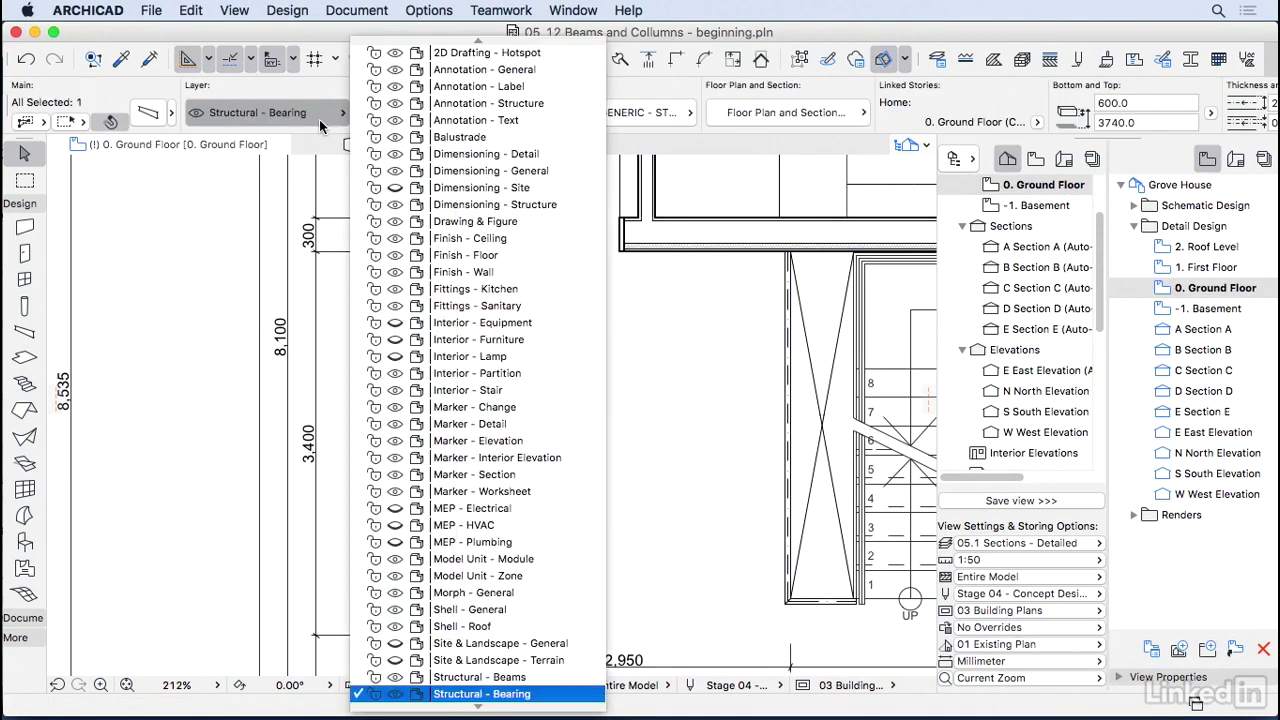
left_click(518, 677)
Assign the column on the wall to the Structural - Columns layer.
left_click(439, 405)
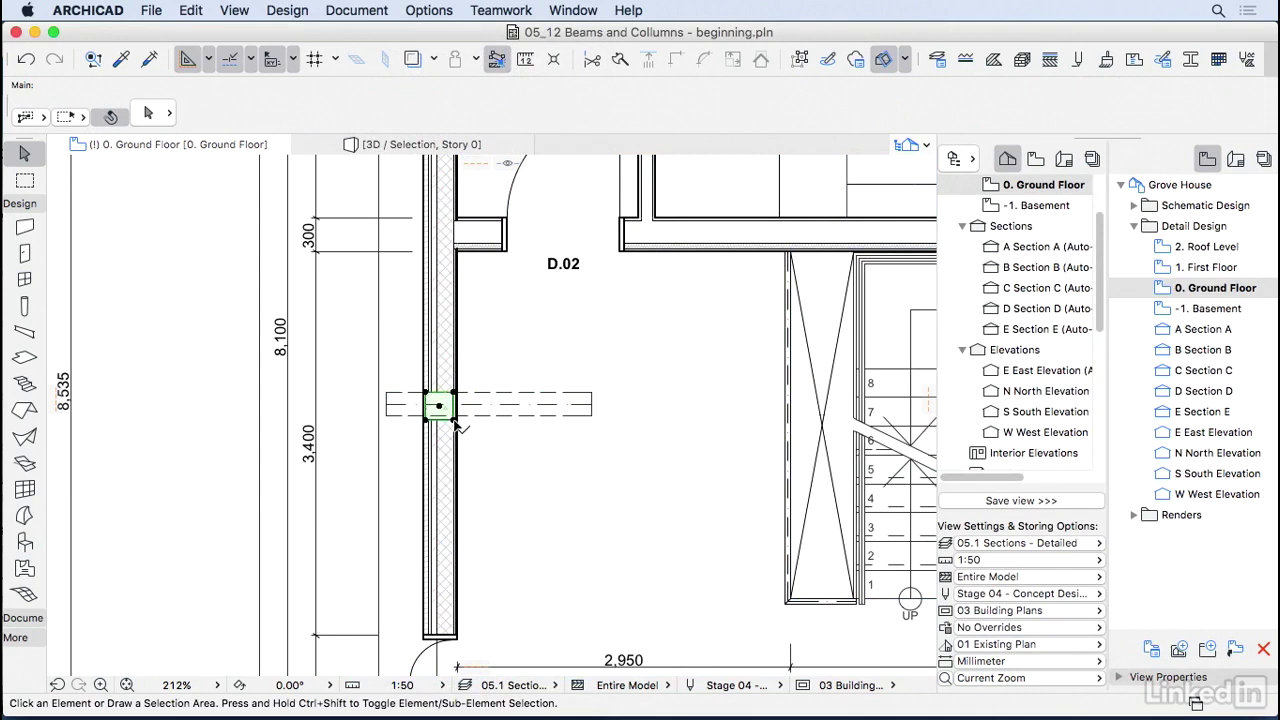
left_click(318, 115)
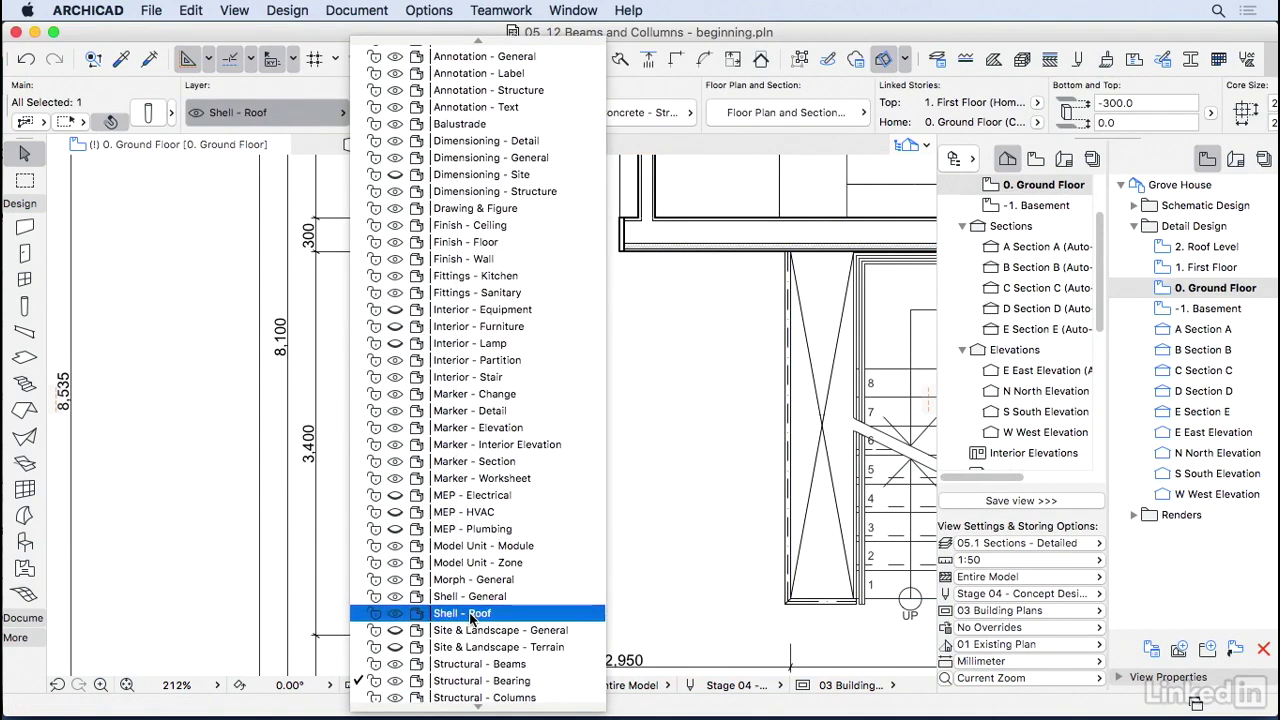
left_click(510, 686)
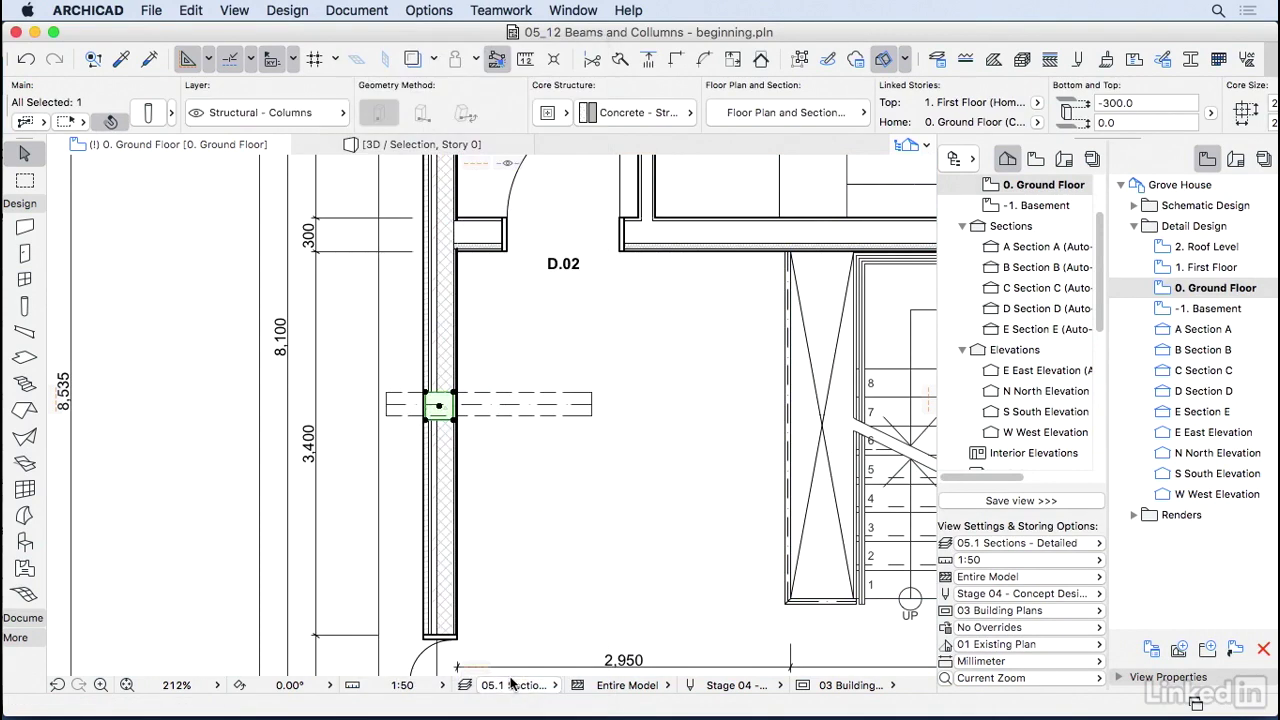
left_click(278, 570)
scroll(278, 570, "down", 5)
scroll(460, 470, "right", 2)
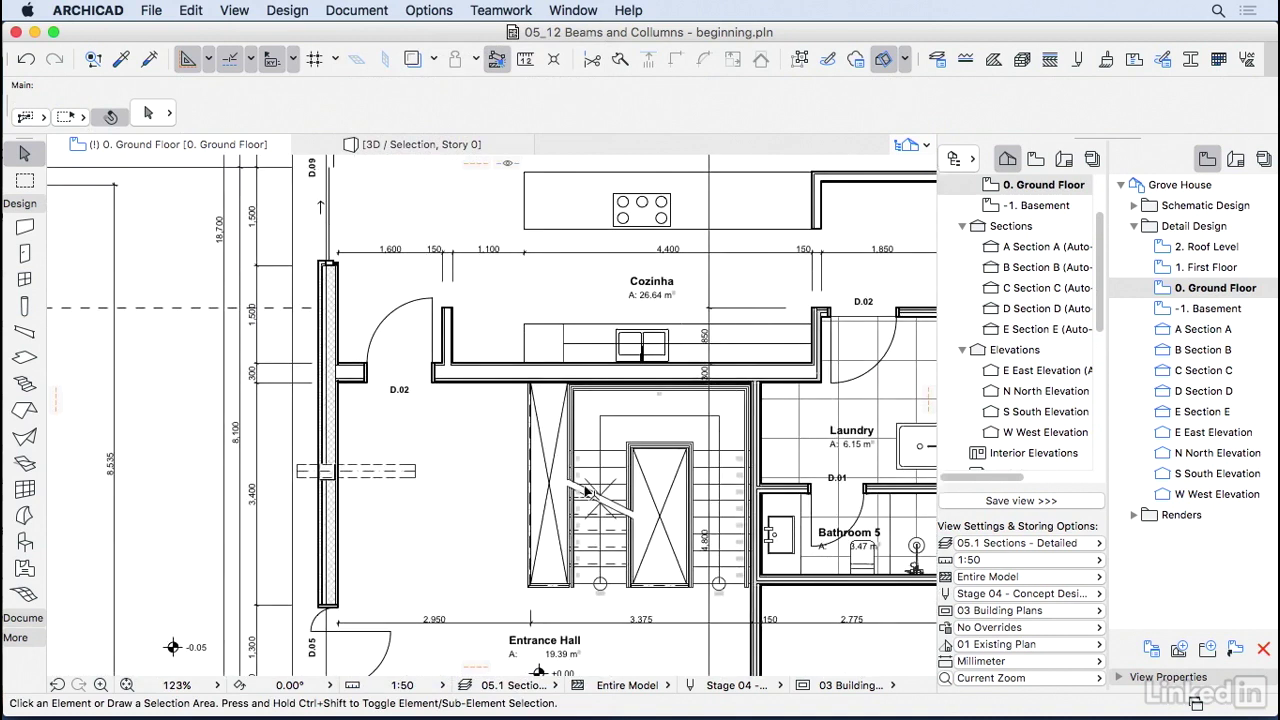
left_click(1065, 548)
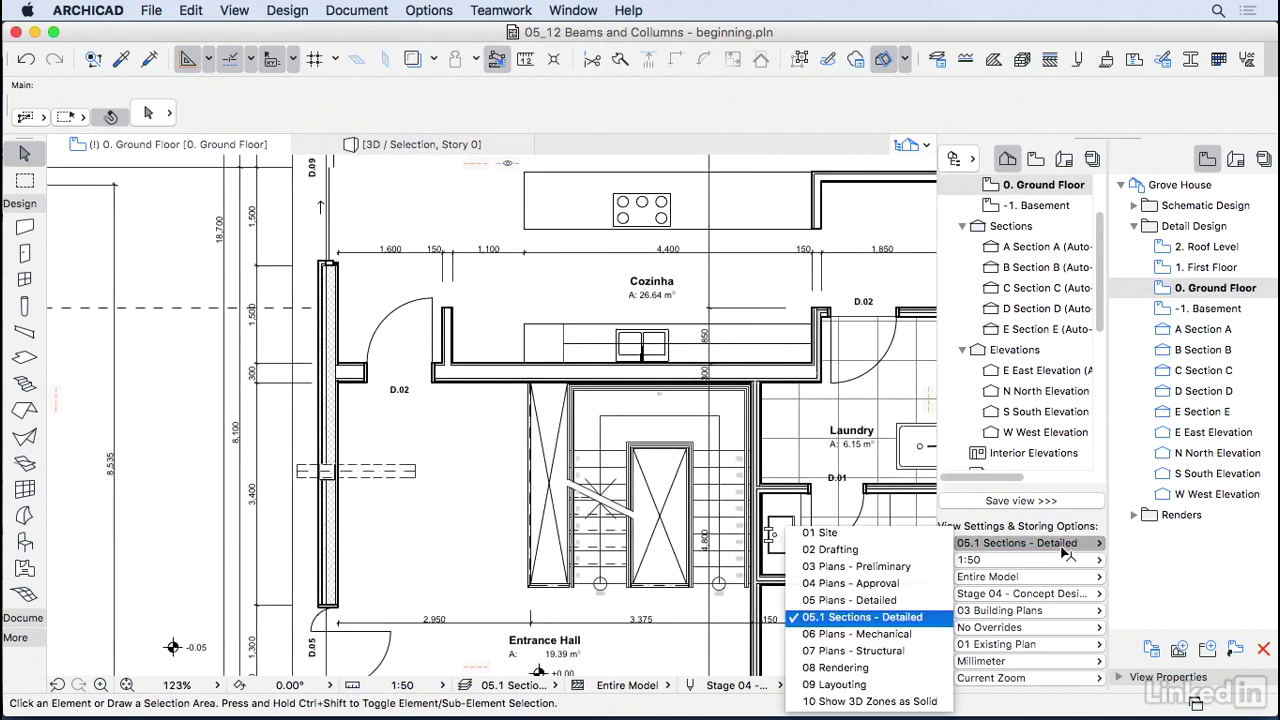
left_click(845, 603)
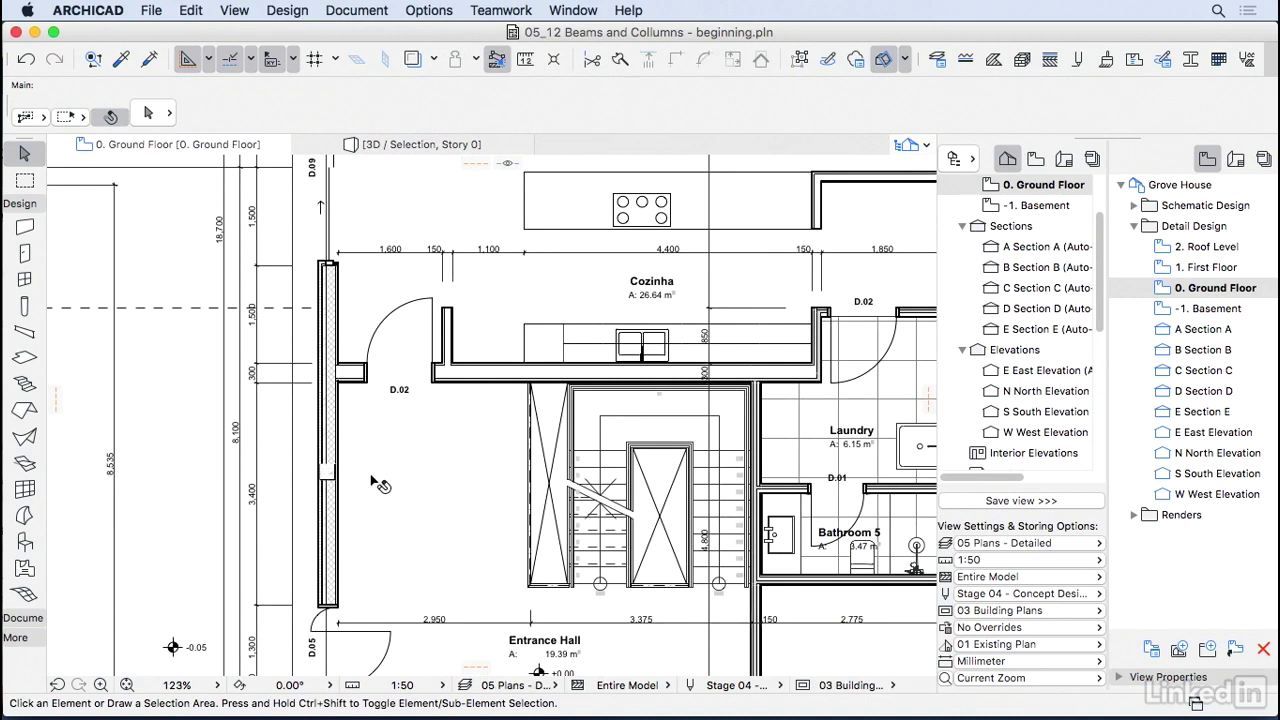
left_click(997, 545)
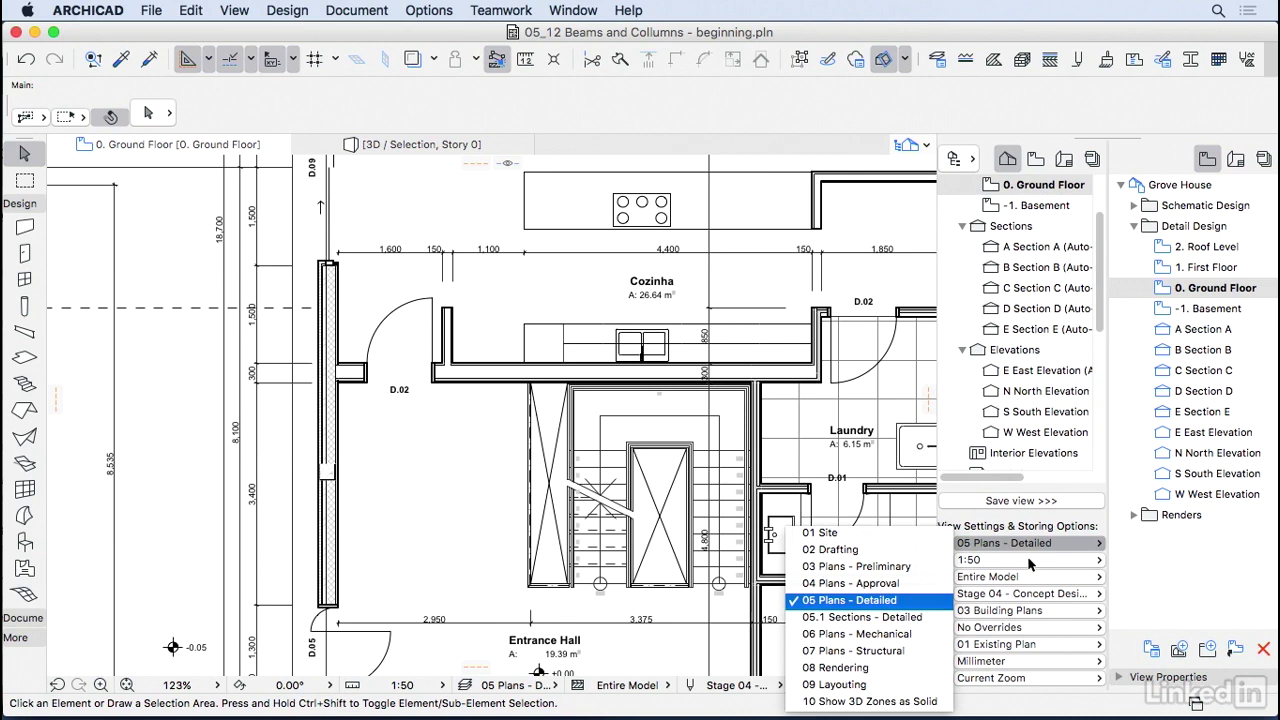
left_click(889, 622)
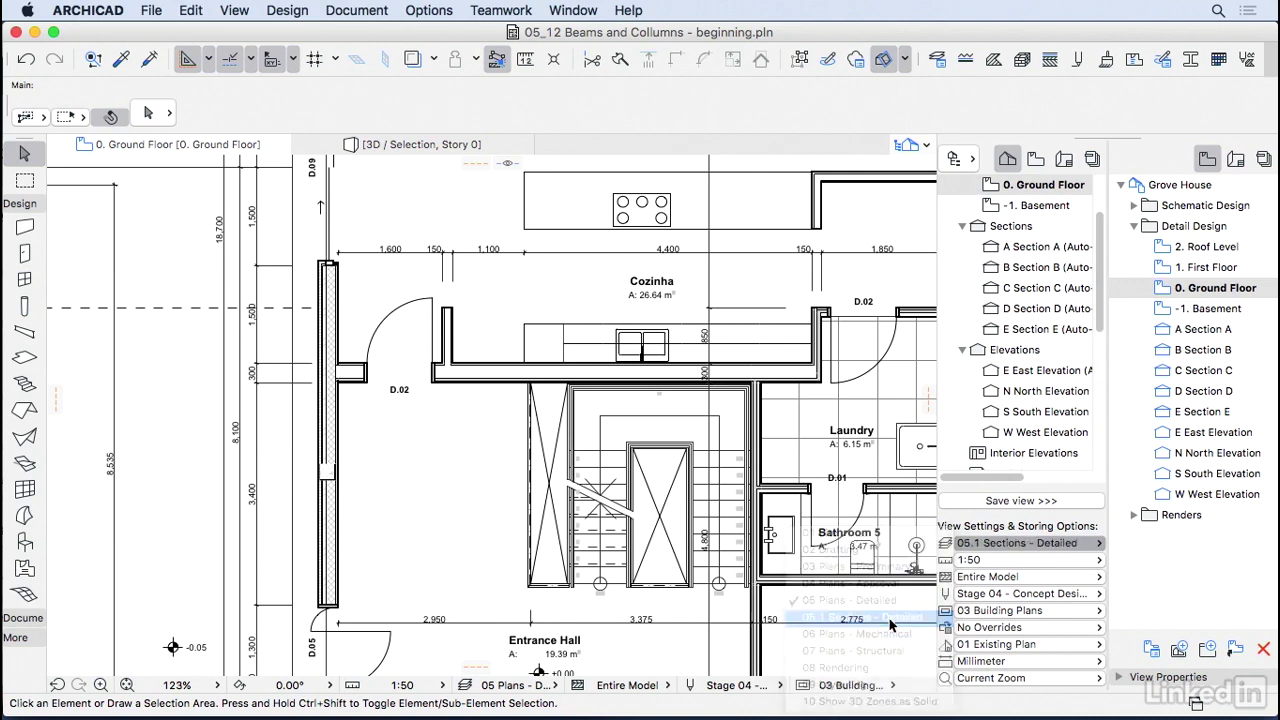
left_click(415, 475)
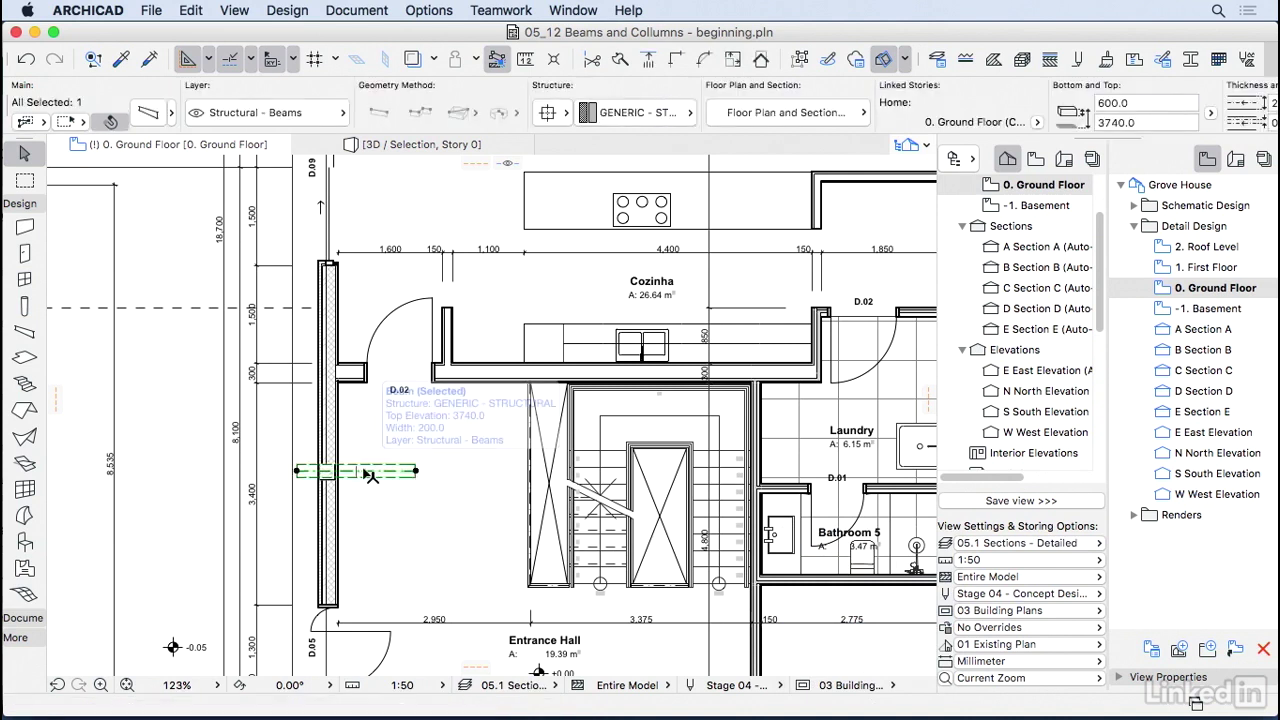
key("Escape")
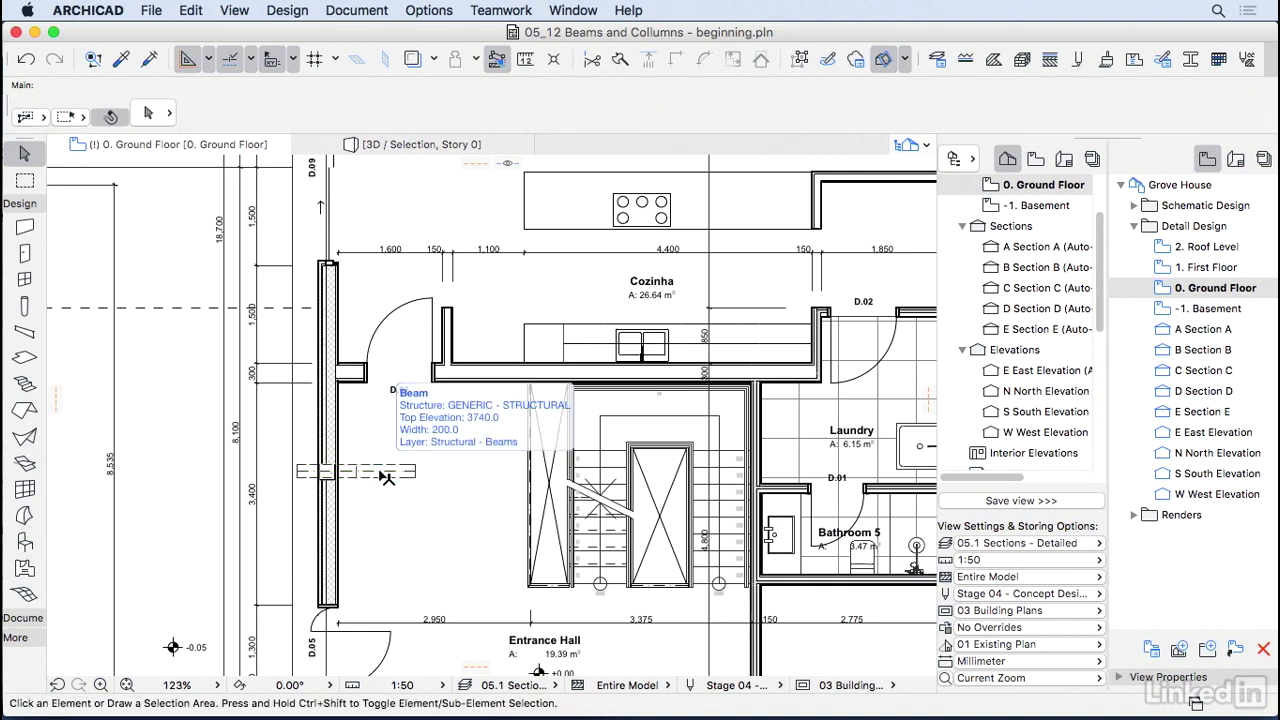